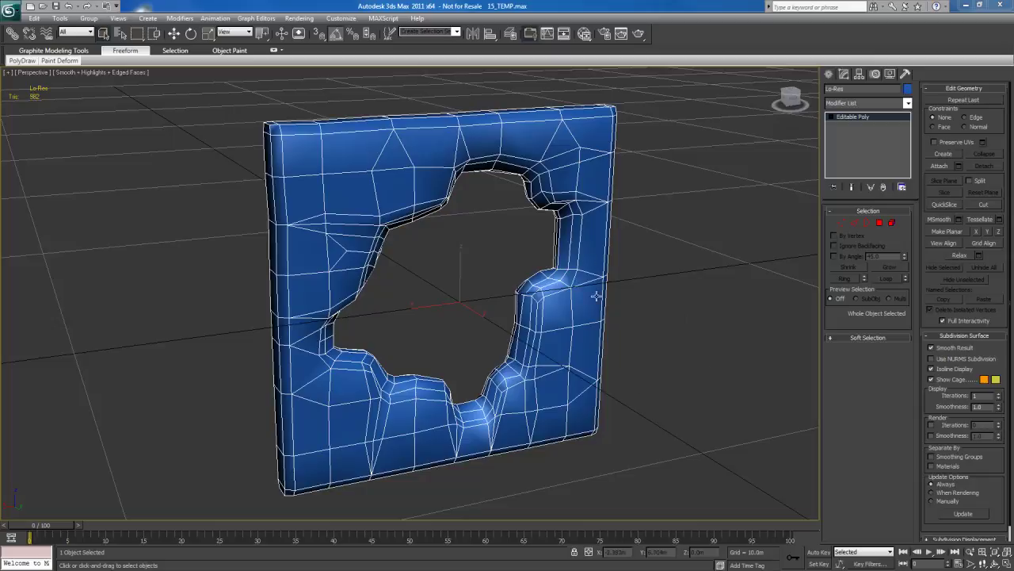
Apply an Unwrap UVW modifier to the Lo-Res wall.
{"action": "left_click", "coordinate": [182, 19]}
{"action": "mouse_move", "coordinate": [209, 137]}
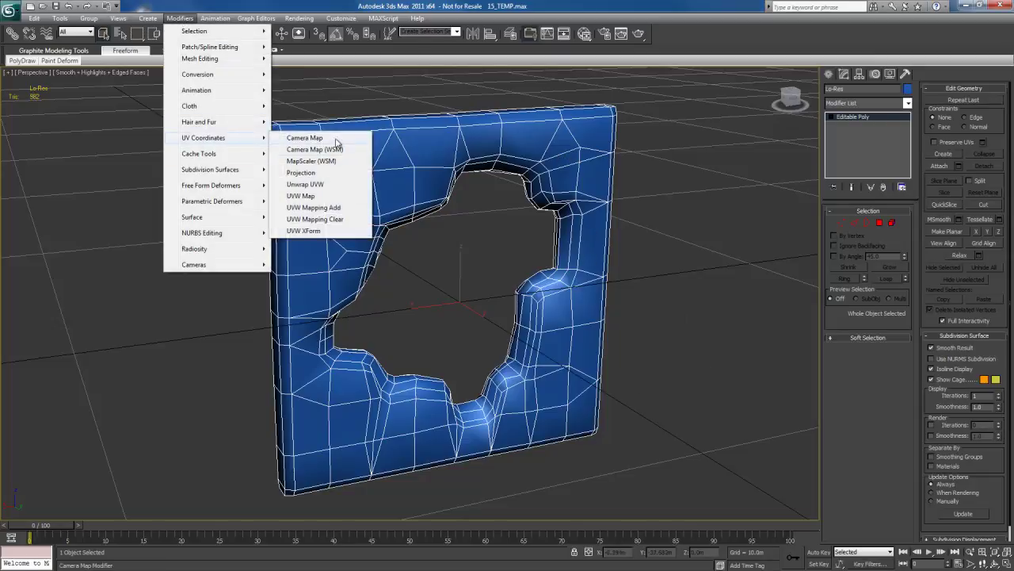
{"action": "left_click", "coordinate": [313, 186]}
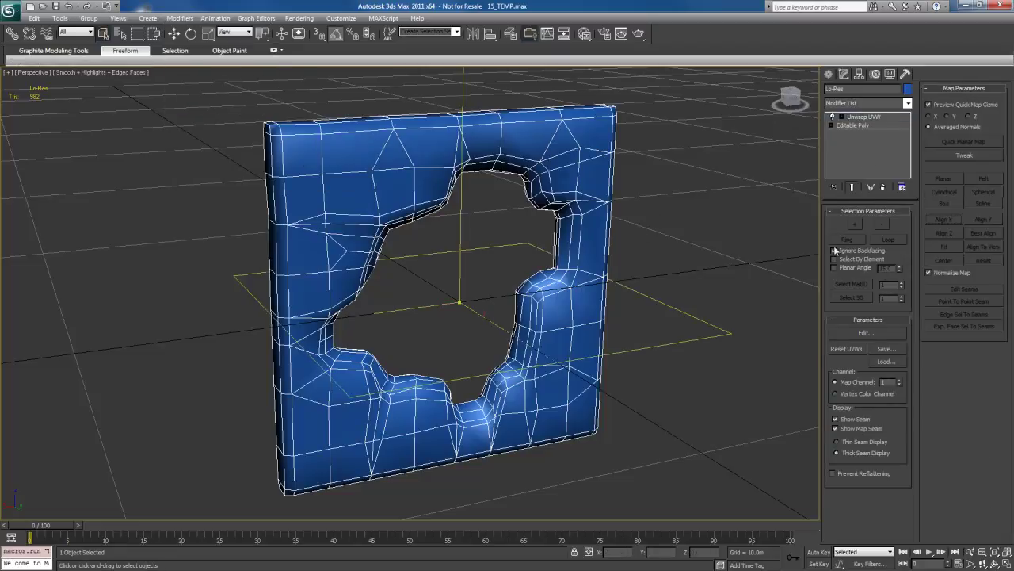
Select all faces of the Lo-Res wall and unwrap them with Flatten Mapping at the default settings, then close the UV editor.
{"action": "key", "text": "3"}
{"action": "key", "text": "ctrl+a"}
{"action": "left_click", "coordinate": [866, 332]}
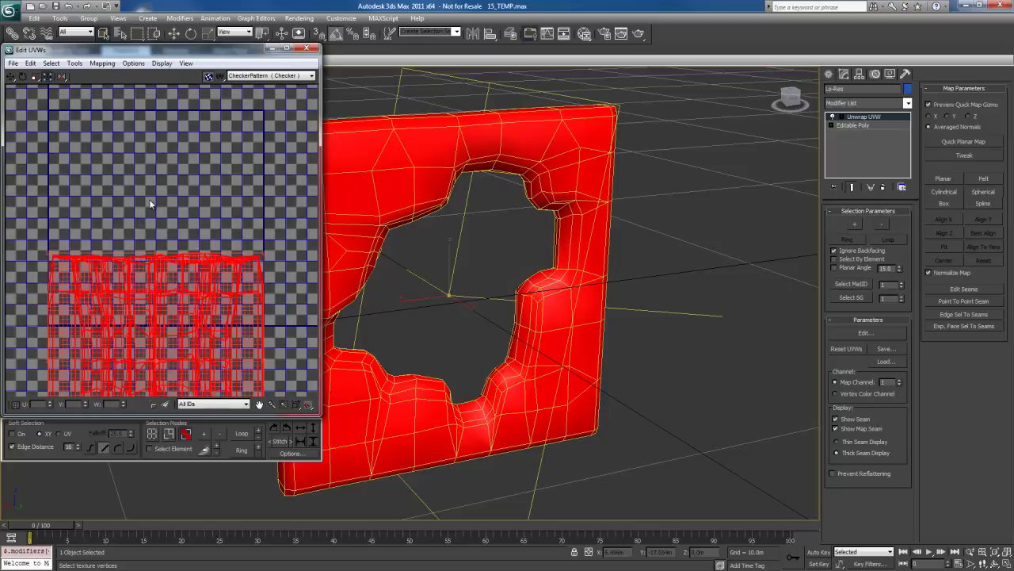
{"action": "left_click", "coordinate": [102, 63]}
{"action": "left_click", "coordinate": [128, 77]}
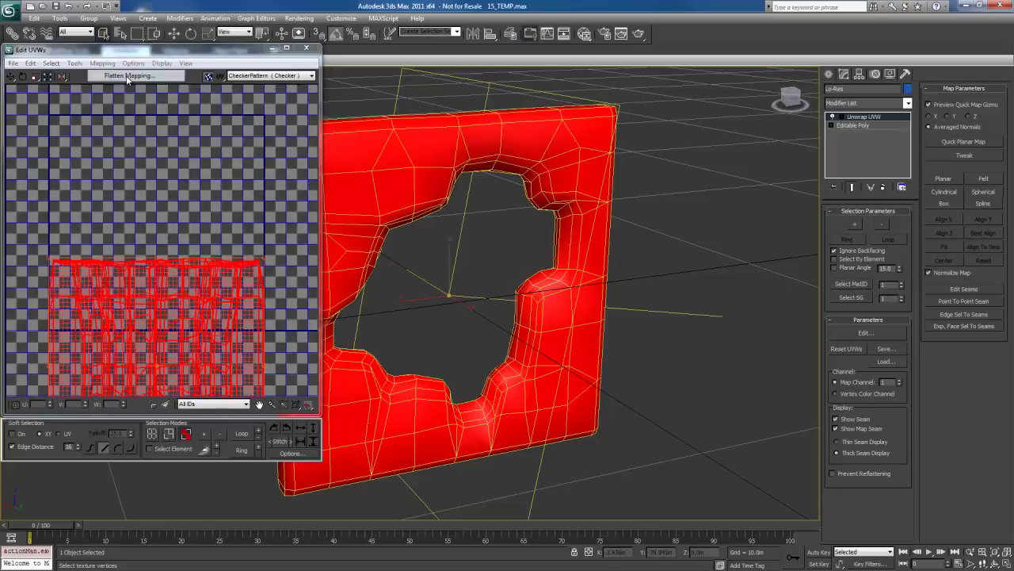
{"action": "left_click", "coordinate": [145, 25]}
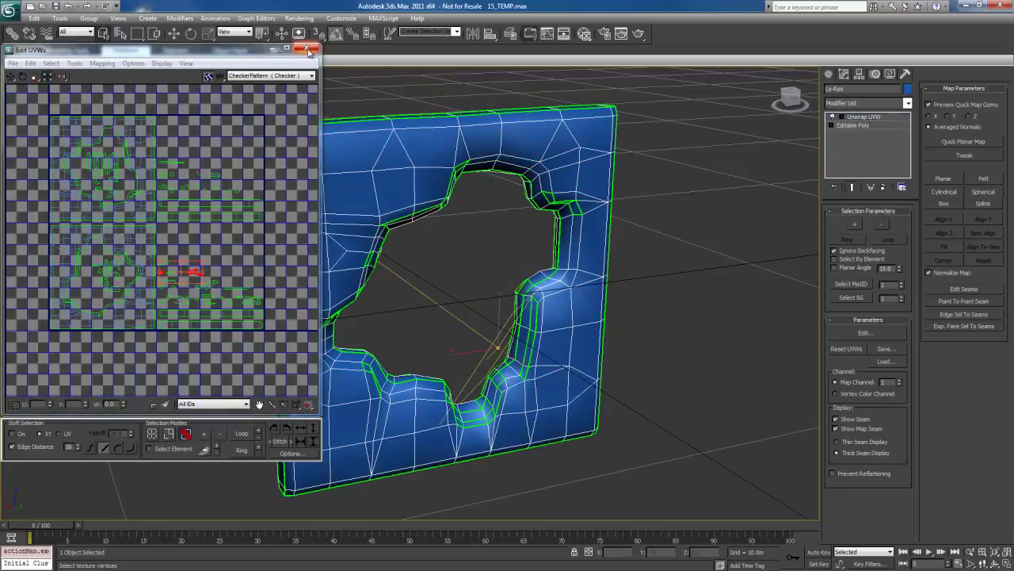
{"action": "left_click", "coordinate": [309, 50]}
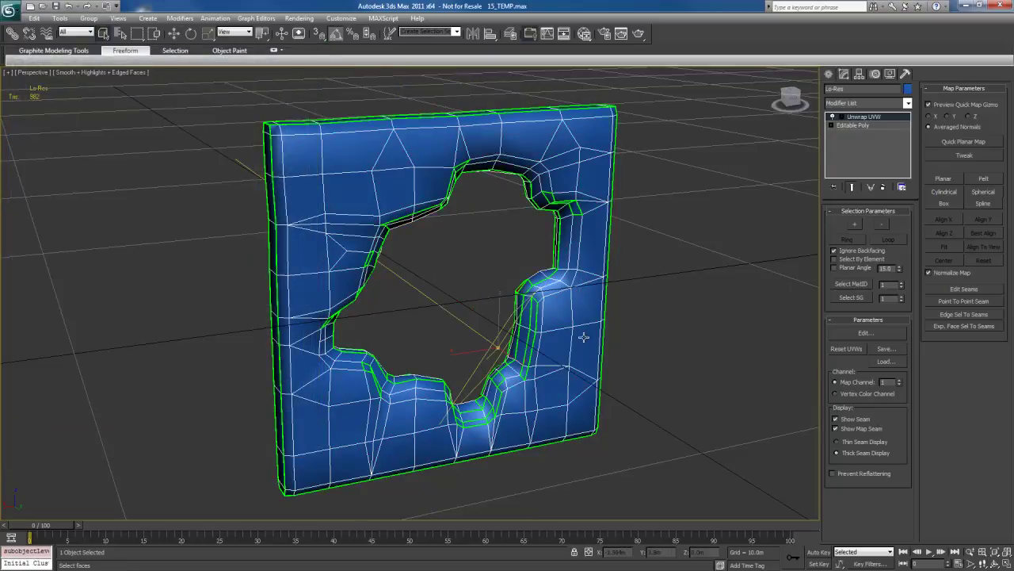
Collapse the Lo-Res wall's entire modifier stack to bake the unwrap into the Editable Poly.
{"action": "right_click", "coordinate": [852, 156]}
{"action": "left_click", "coordinate": [898, 259]}
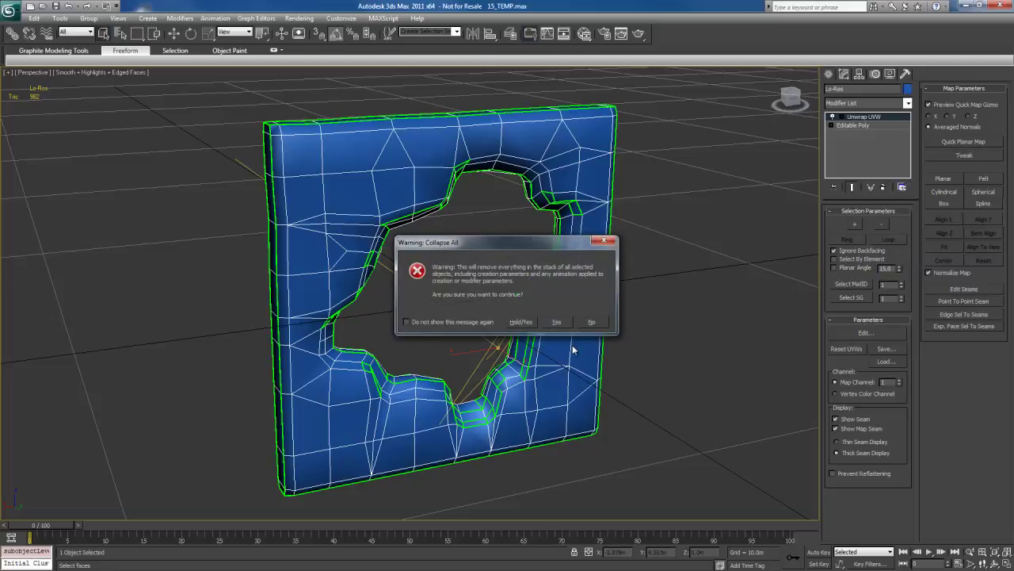
{"action": "left_click", "coordinate": [555, 319]}
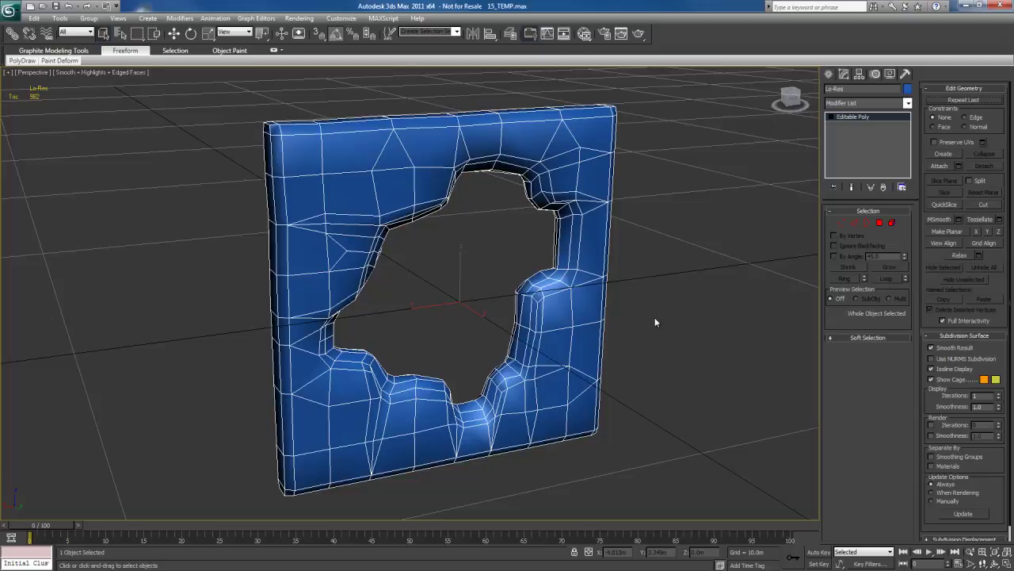
Choose DamagedWall_from_ZBrush.OBJ from the import folder as the file to import.
{"action": "key", "text": "alt+f"}
{"action": "key", "text": "i"}
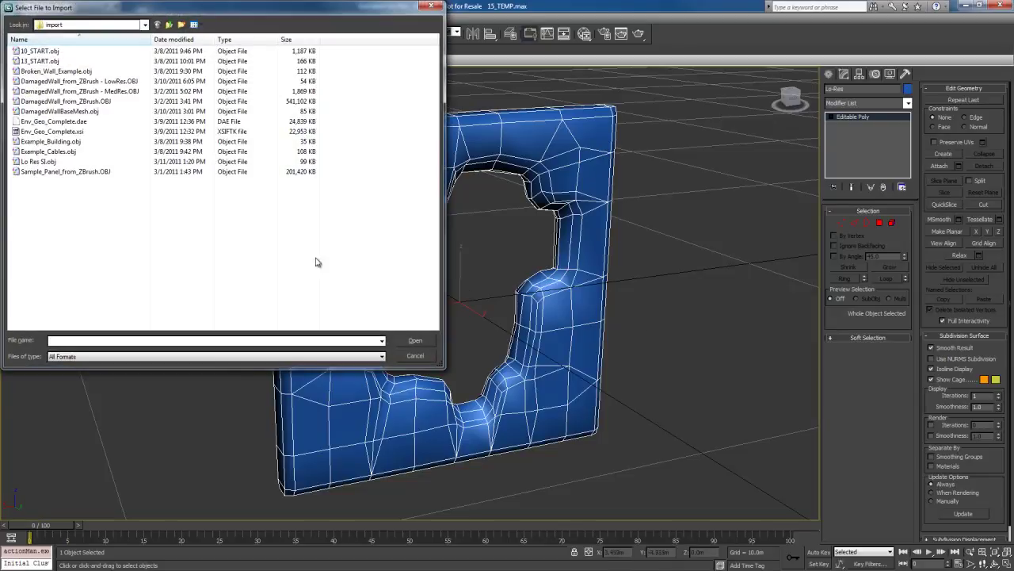
{"action": "left_click", "coordinate": [96, 104]}
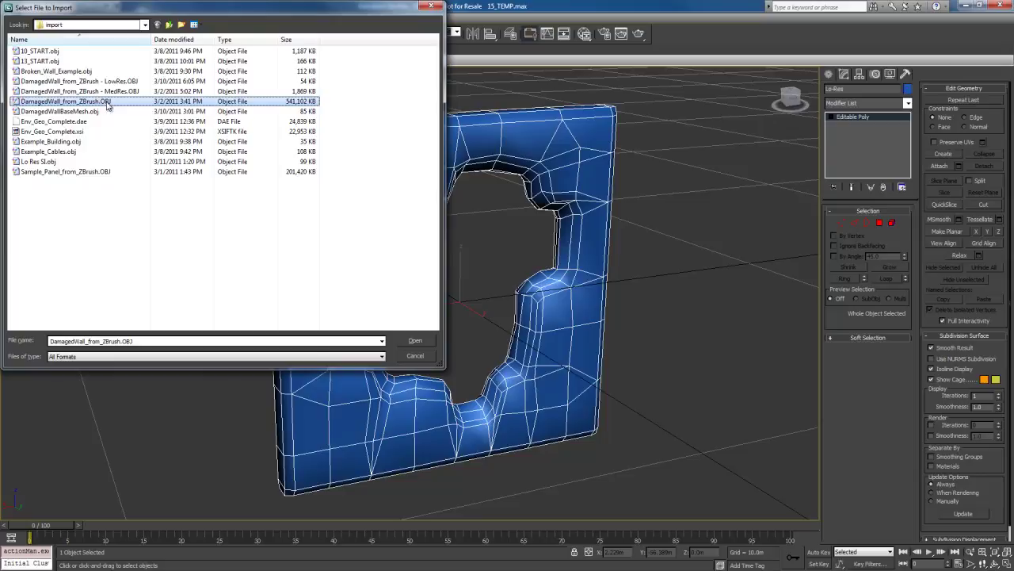
{"action": "double_click", "coordinate": [108, 104]}
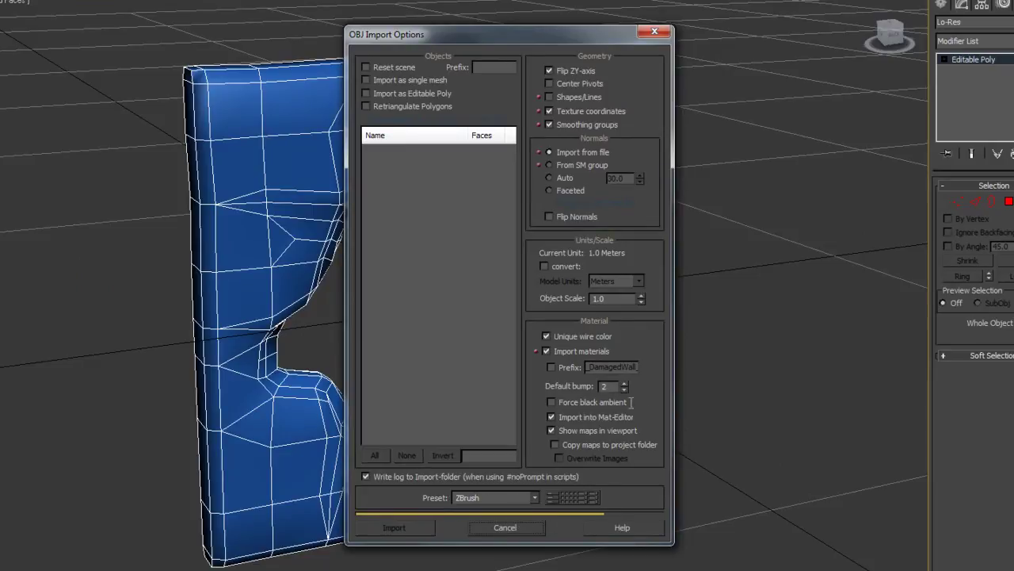
Import the OBJ with unique wire color and material import turned off, naming the mesh Hi-Res.
{"action": "left_click", "coordinate": [569, 337]}
{"action": "left_click", "coordinate": [572, 351]}
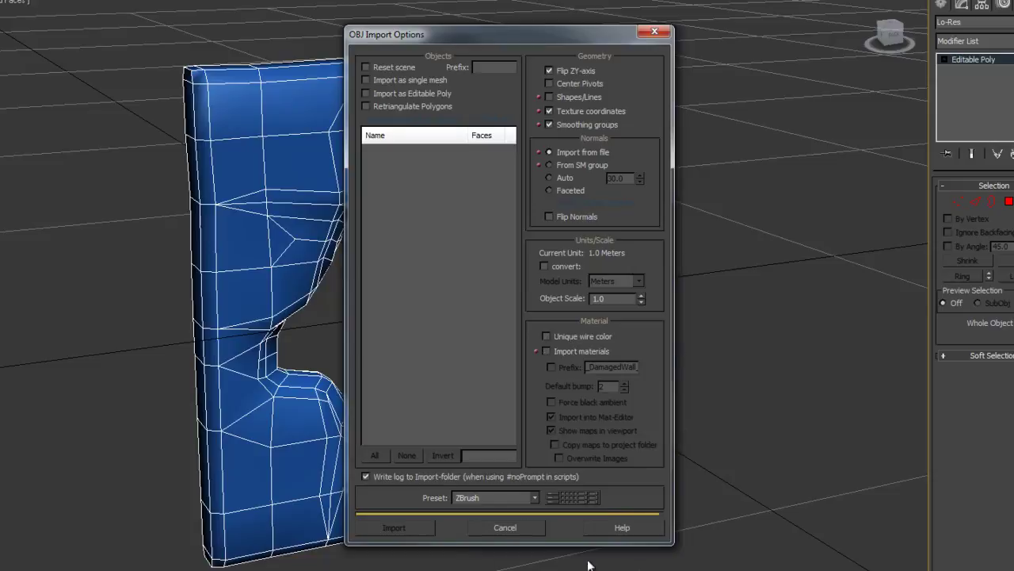
{"action": "left_click", "coordinate": [395, 527]}
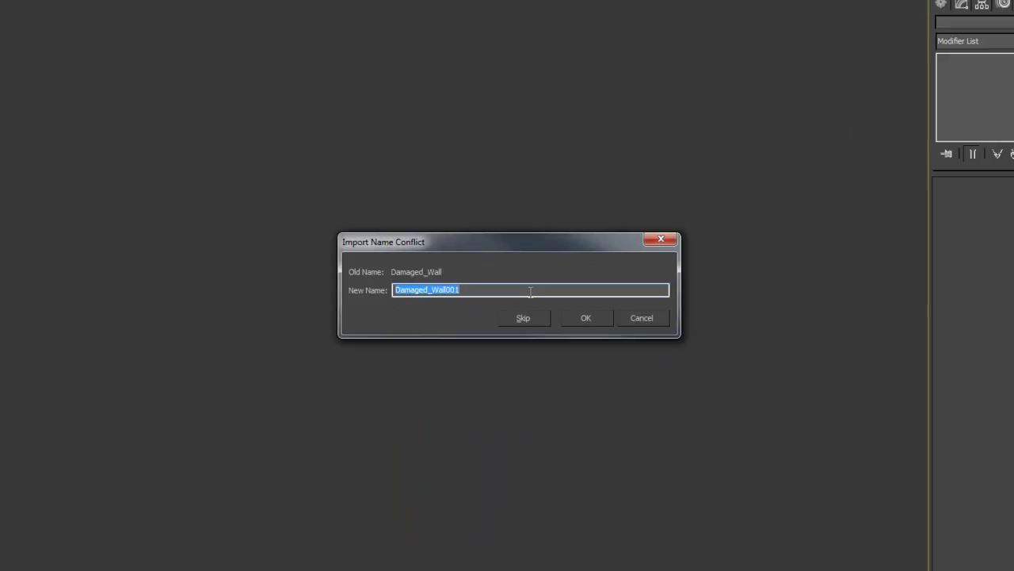
{"action": "type", "text": "HiRes"}
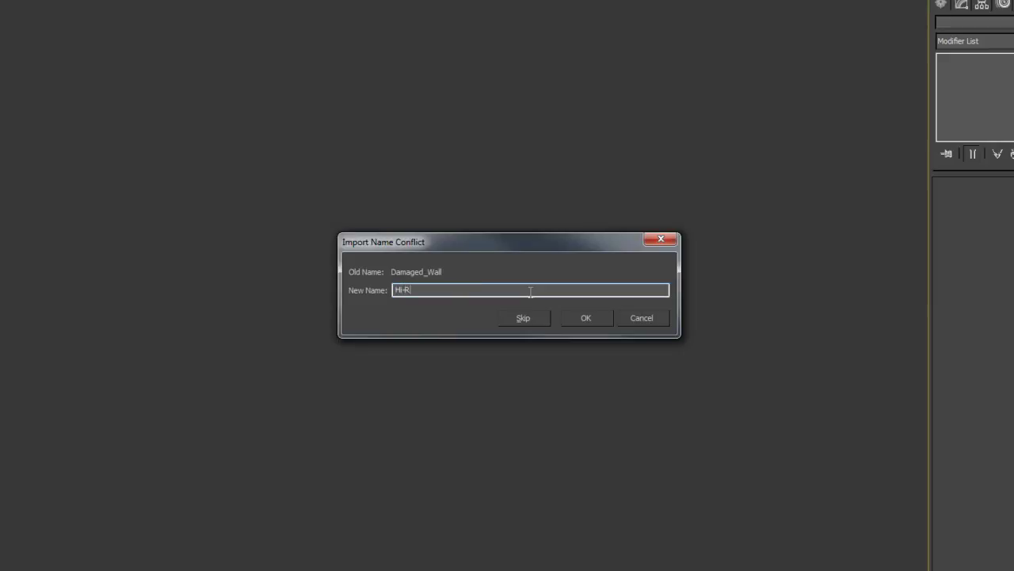
{"action": "key", "text": "Return"}
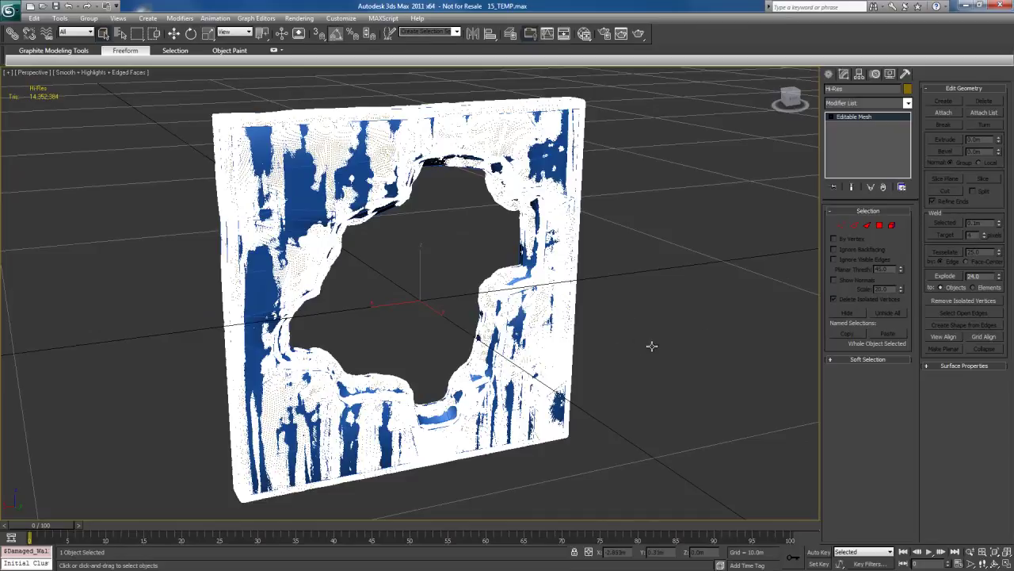
Set the Hi-Res wall to Display as Box in its object properties.
{"action": "right_click", "coordinate": [572, 277]}
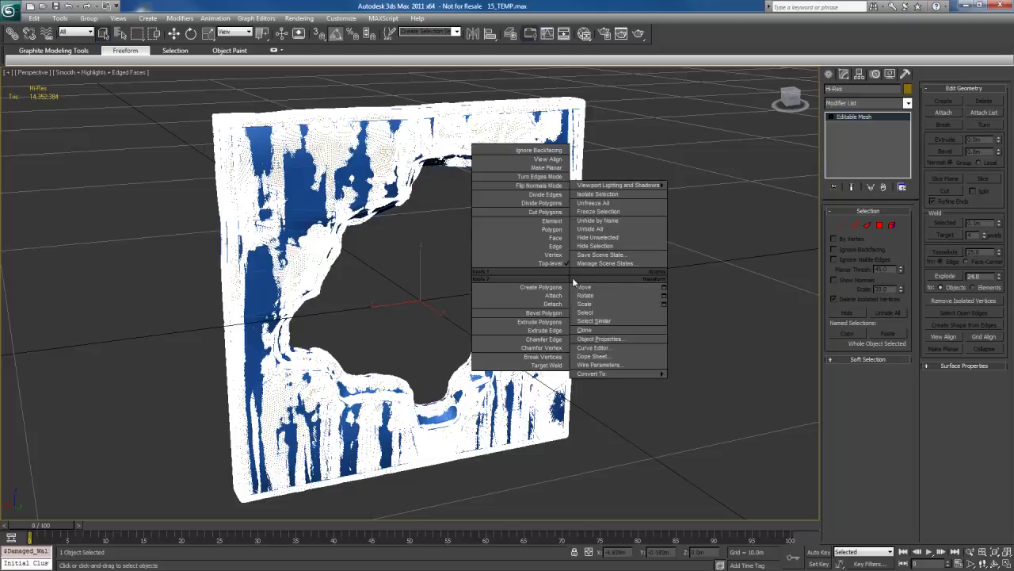
{"action": "left_click", "coordinate": [621, 338]}
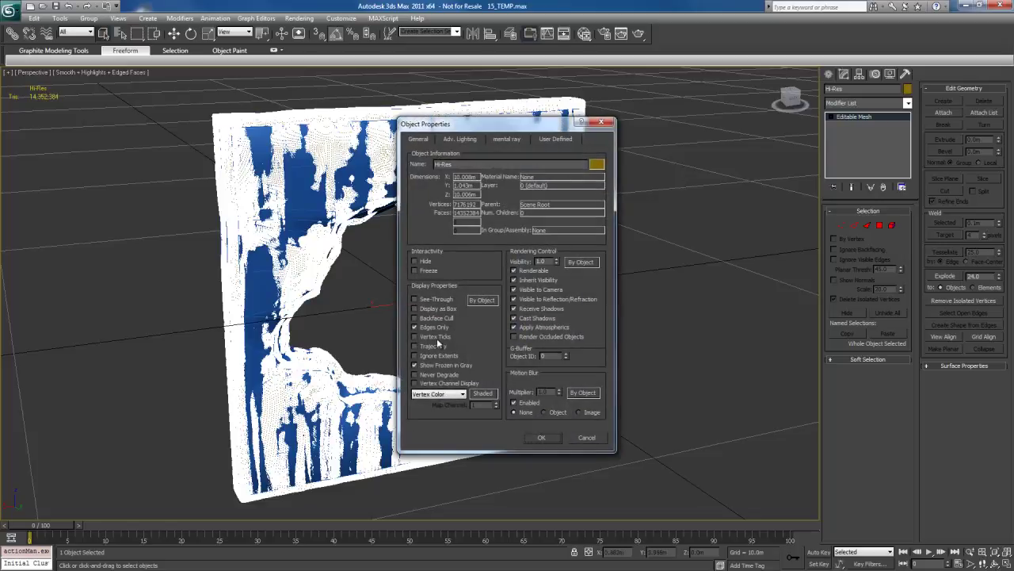
{"action": "left_click", "coordinate": [541, 437]}
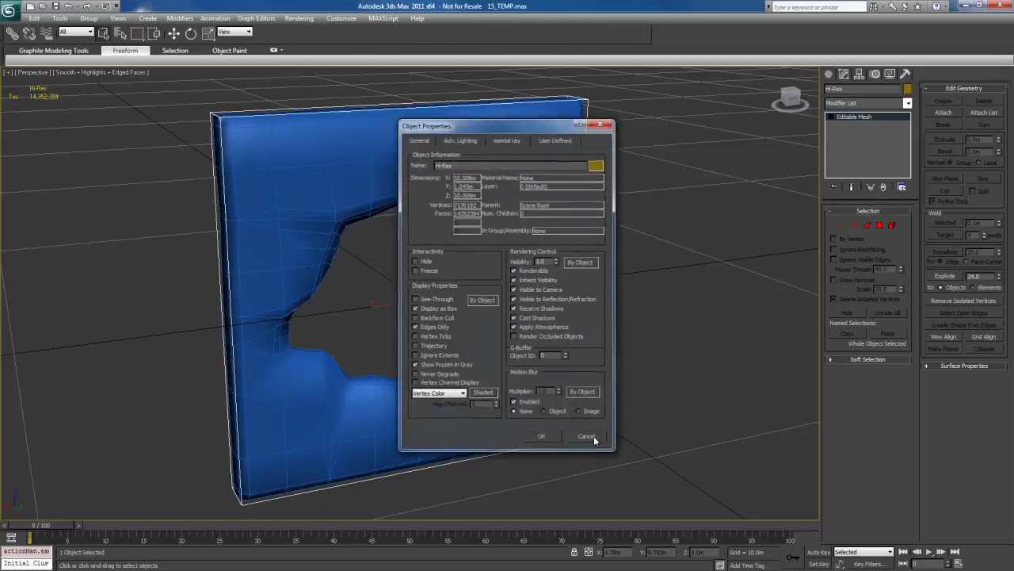
{"action": "middle_click_drag", "start_coordinate": [405, 358], "coordinate": [451, 344], "text": "alt"}
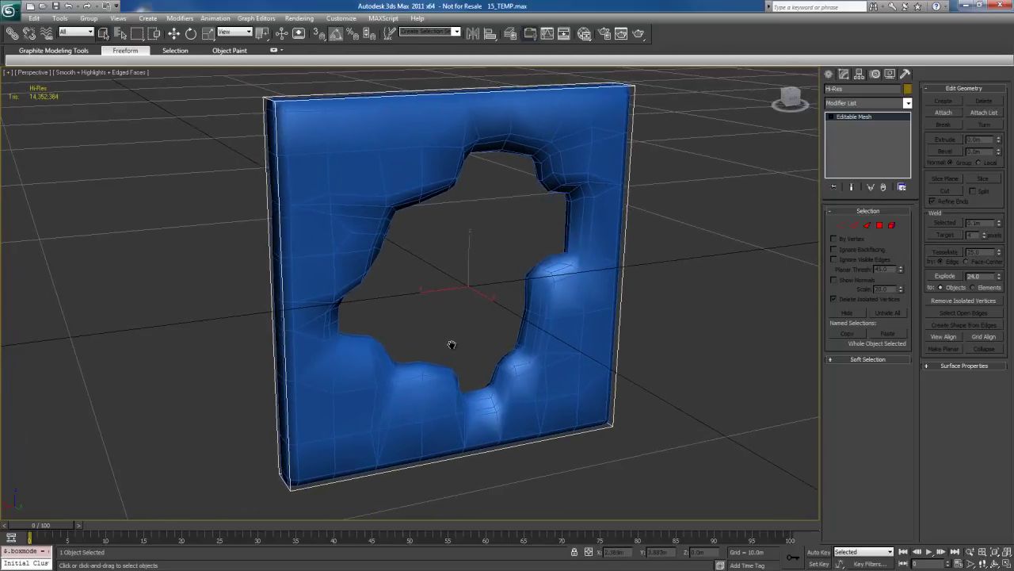
{"action": "middle_click_drag", "start_coordinate": [559, 370], "coordinate": [461, 359], "text": "alt"}
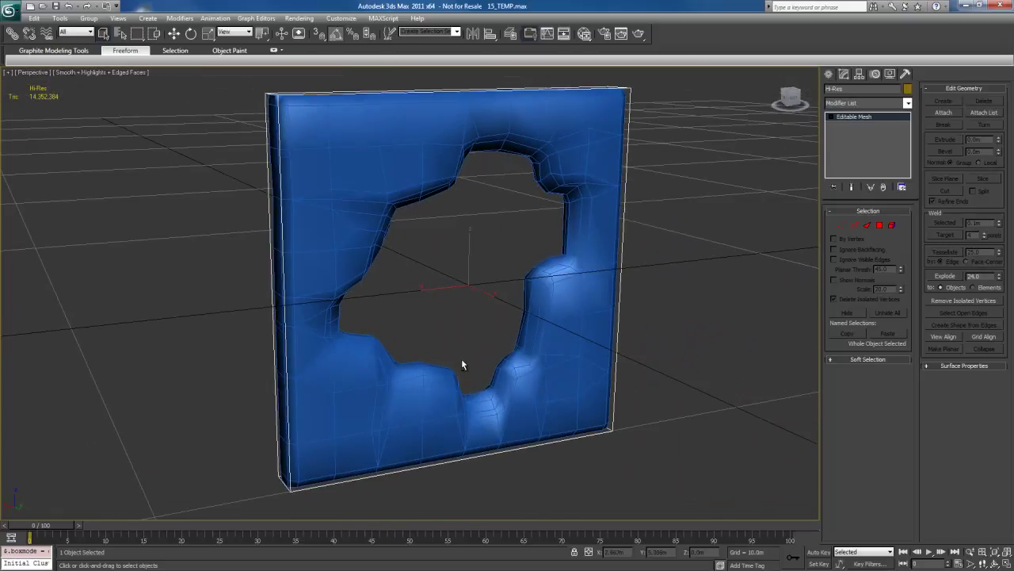
Select the Lo-Res wall and open the Render To Texture settings for it.
{"action": "left_click", "coordinate": [567, 293]}
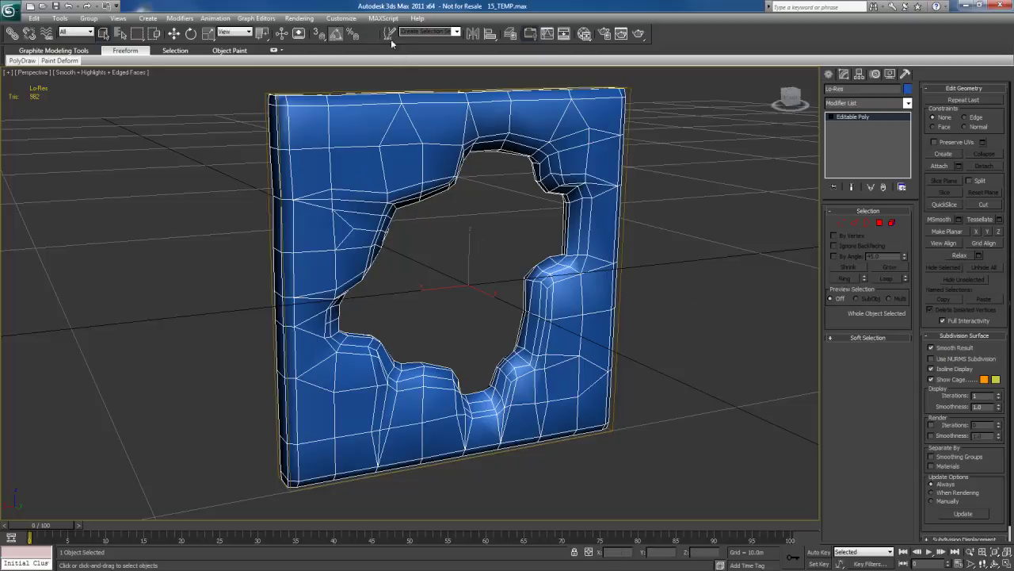
{"action": "left_click", "coordinate": [300, 18]}
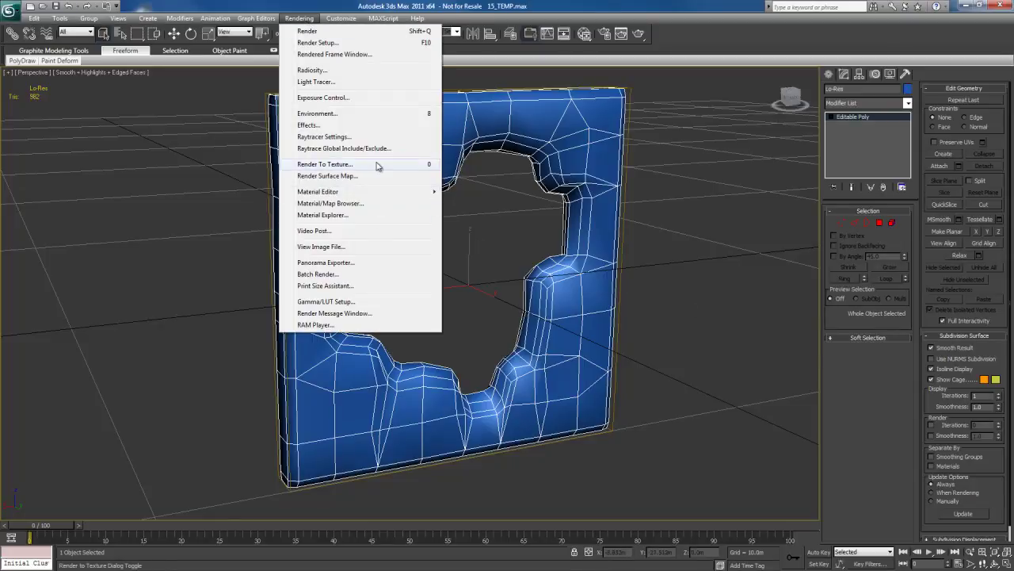
{"action": "left_click", "coordinate": [377, 165]}
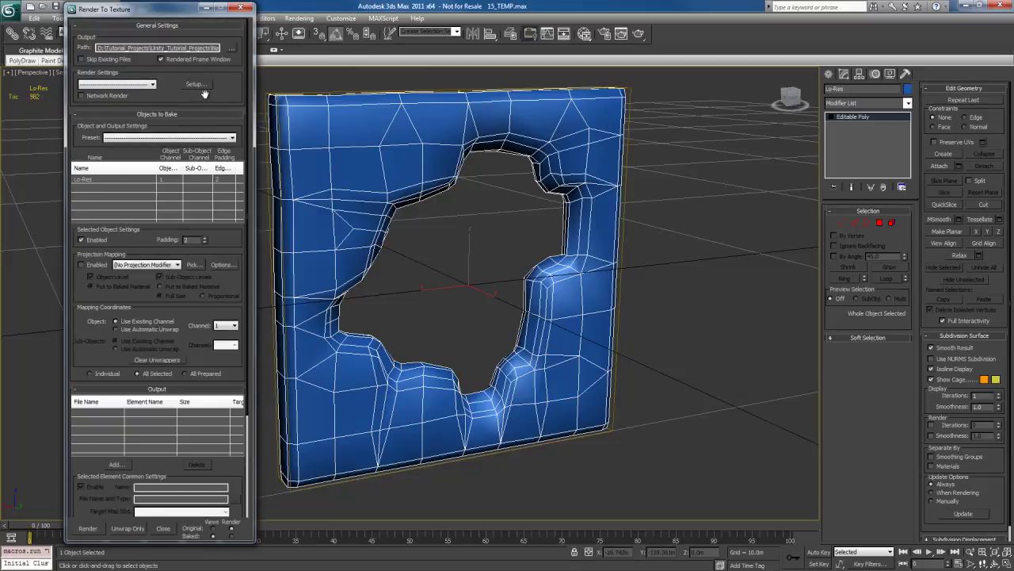
Assign the mental ray Renderer as the production renderer and close the render setup.
{"action": "left_click", "coordinate": [201, 84]}
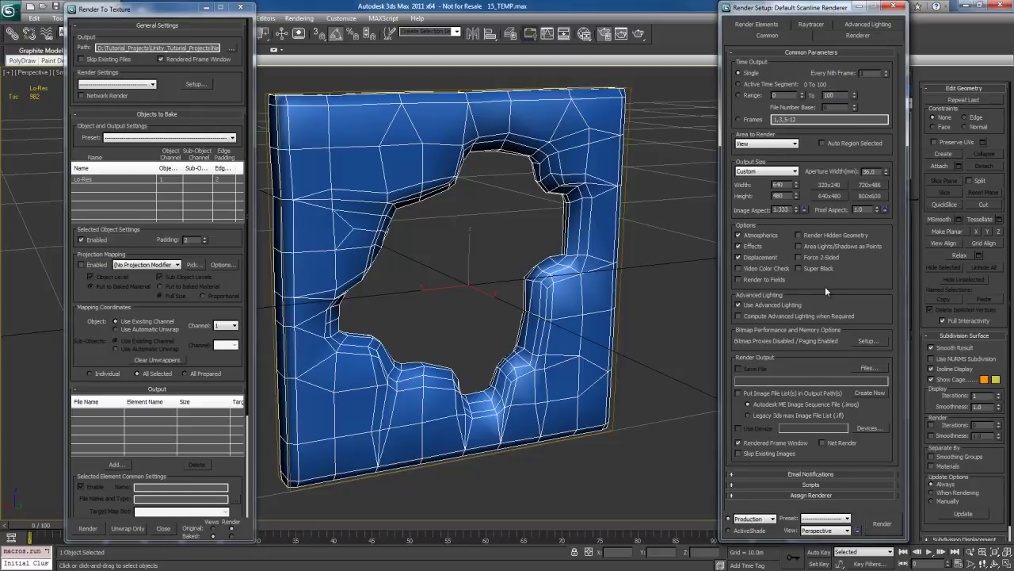
{"action": "left_click", "coordinate": [846, 497]}
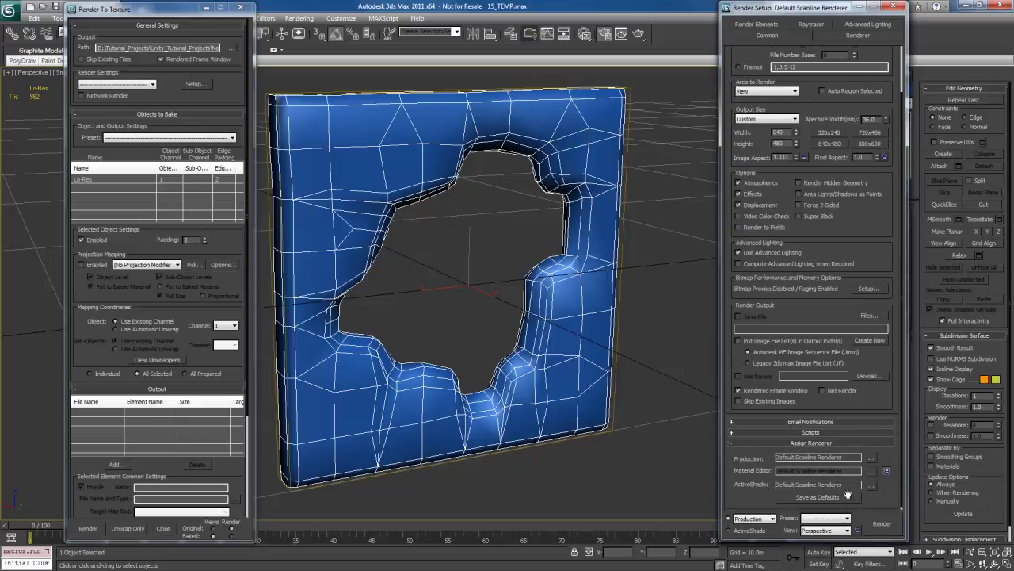
{"action": "left_click", "coordinate": [871, 458]}
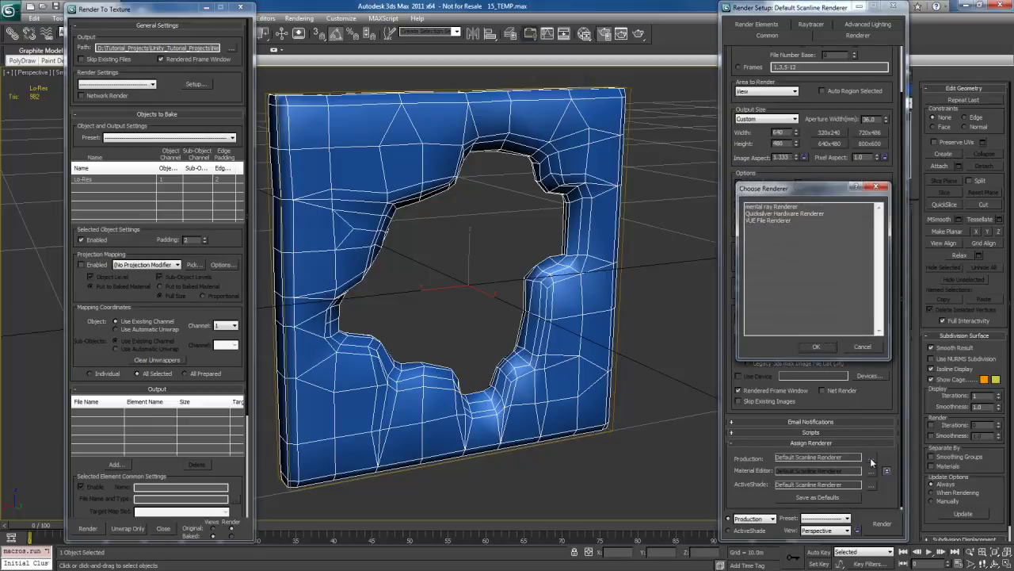
{"action": "double_click", "coordinate": [782, 207]}
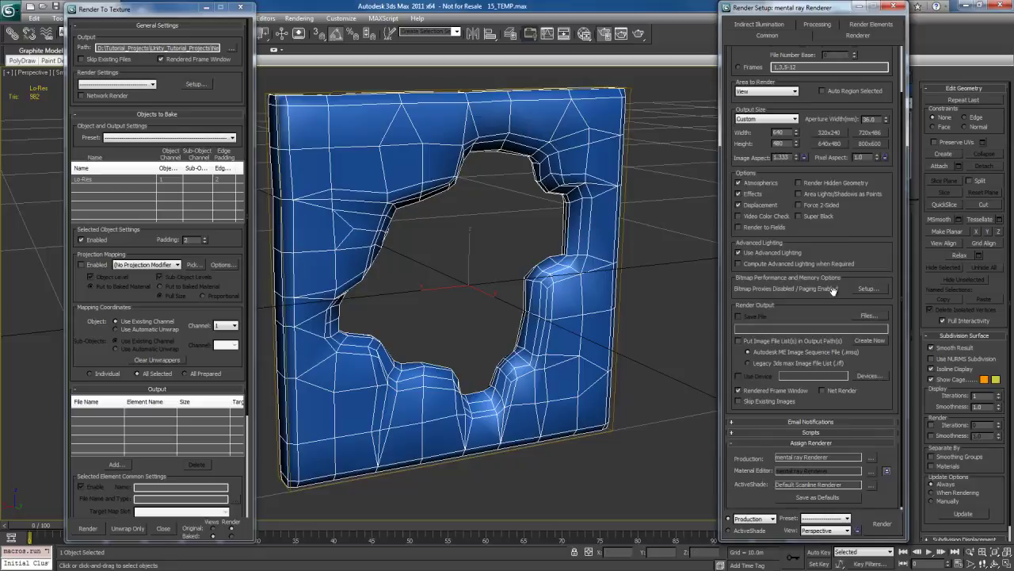
{"action": "left_click_drag", "start_coordinate": [864, 233], "coordinate": [865, 289]}
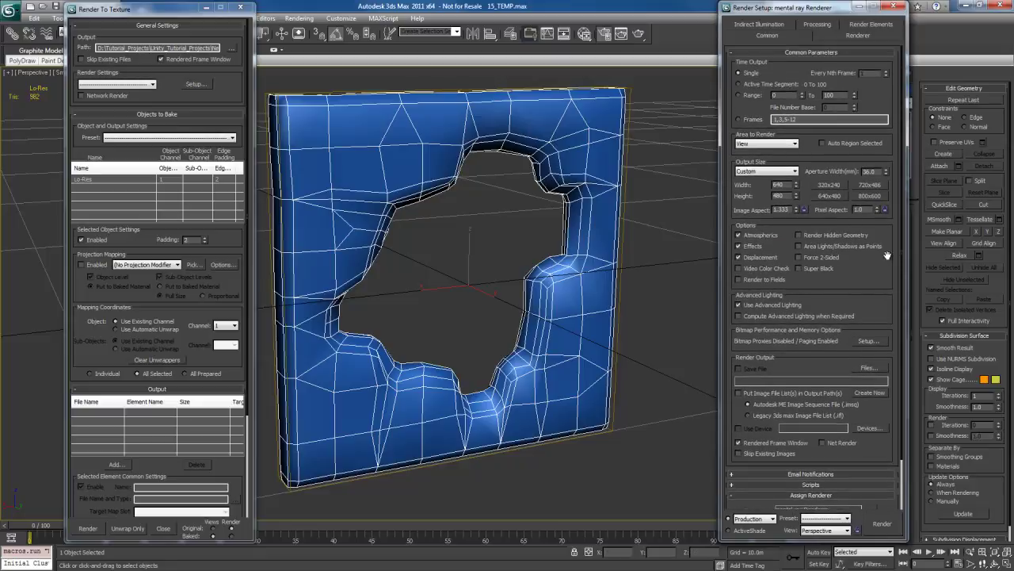
{"action": "left_click", "coordinate": [895, 6]}
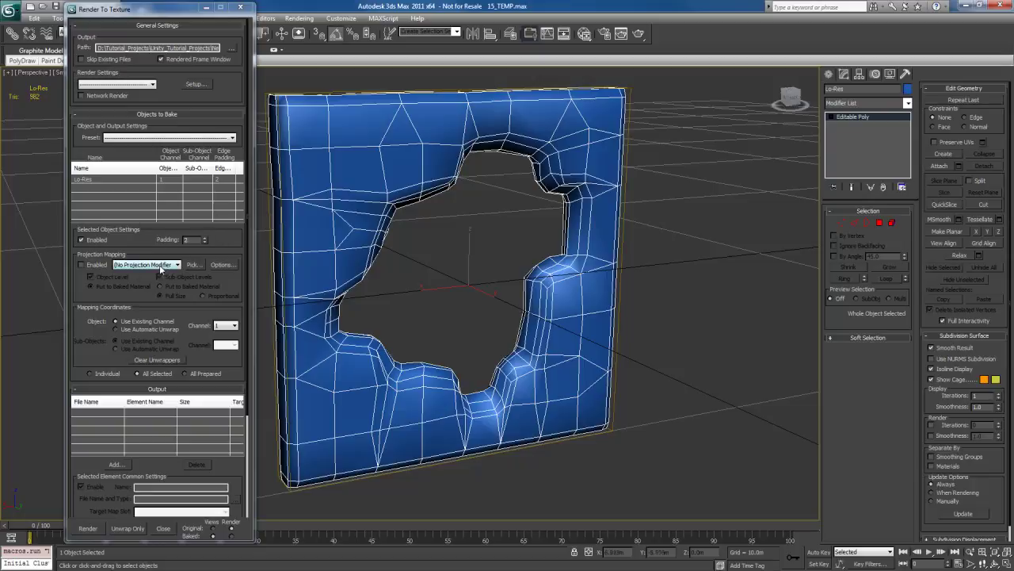
Pick the Hi-Res wall as the projection mapping target for the Lo-Res wall.
{"action": "left_click", "coordinate": [195, 265]}
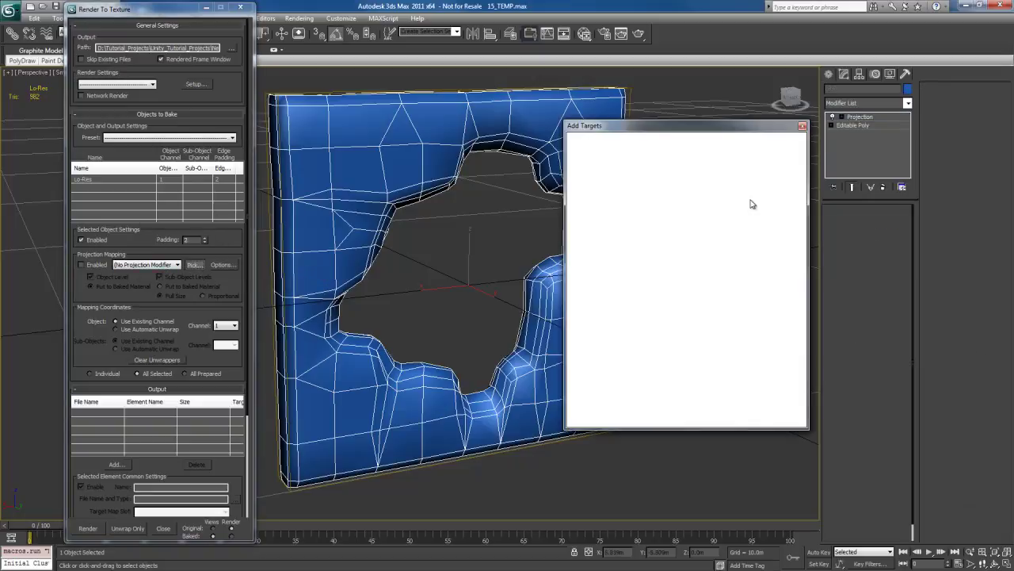
{"action": "left_click", "coordinate": [599, 190]}
{"action": "double_click", "coordinate": [599, 191]}
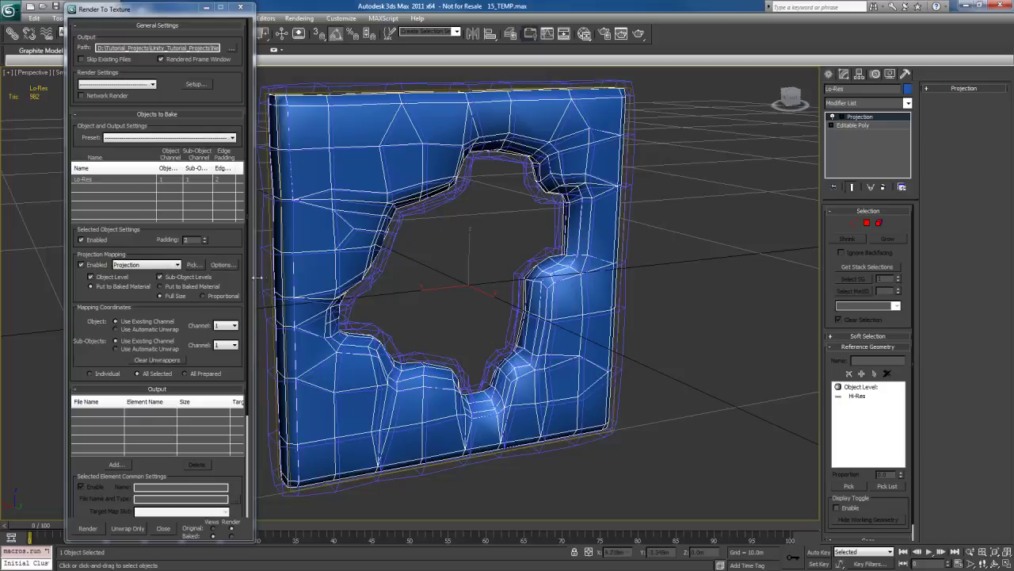
From the projection options, set the renderer's minimum samples per pixel to 16 and close the render setup.
{"action": "left_click", "coordinate": [222, 265]}
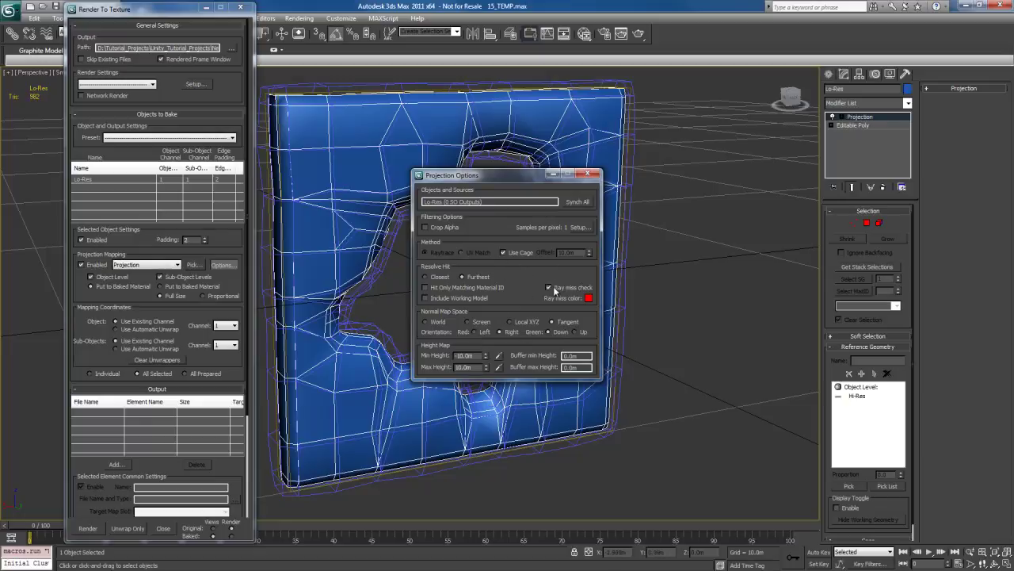
{"action": "left_click", "coordinate": [582, 227]}
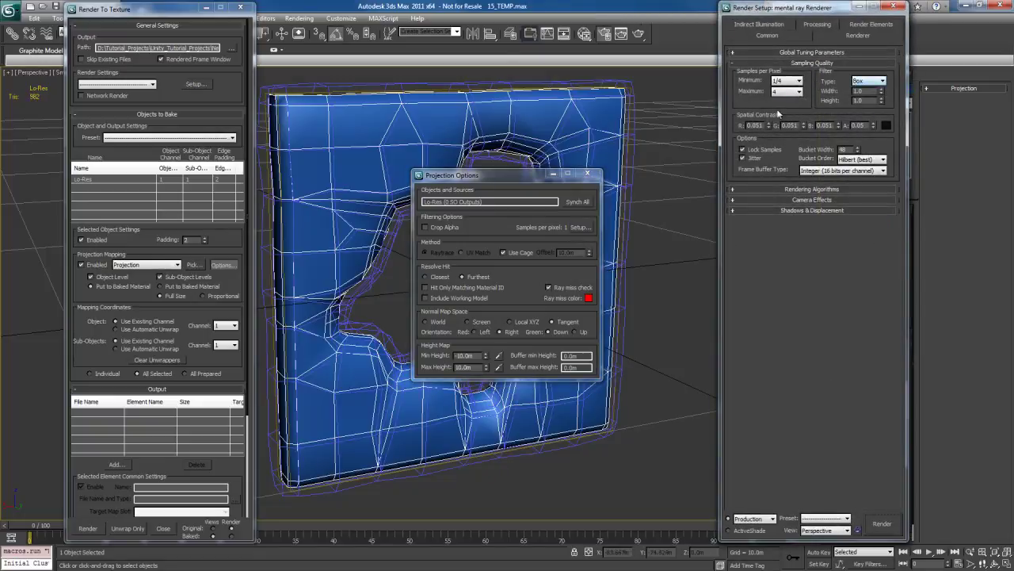
{"action": "left_click", "coordinate": [792, 80]}
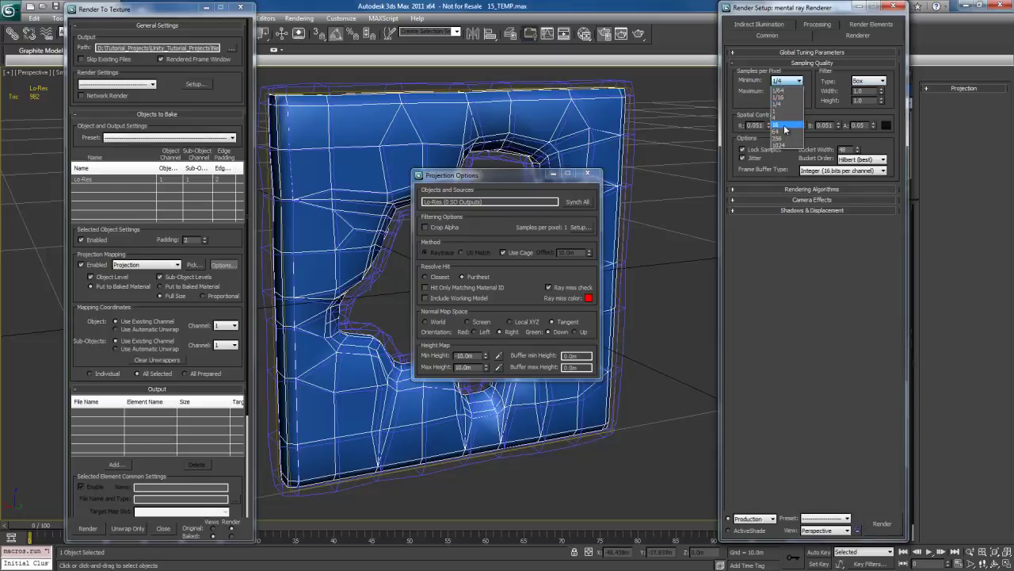
{"action": "left_click", "coordinate": [783, 124]}
{"action": "left_click", "coordinate": [891, 6]}
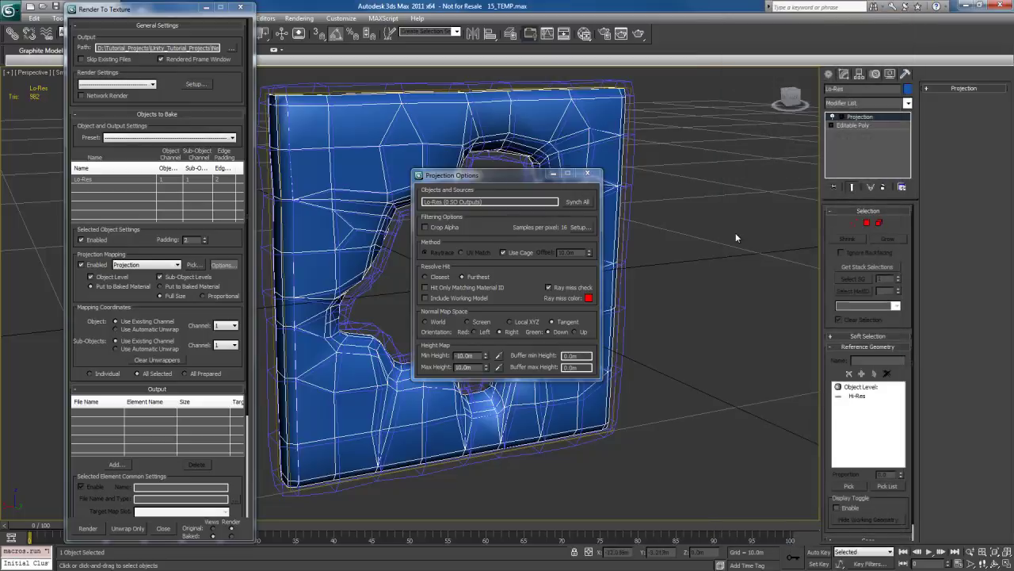
Close the projection options and add a NormalsMap output element to the Lo-Res wall's bake.
{"action": "left_click", "coordinate": [590, 174]}
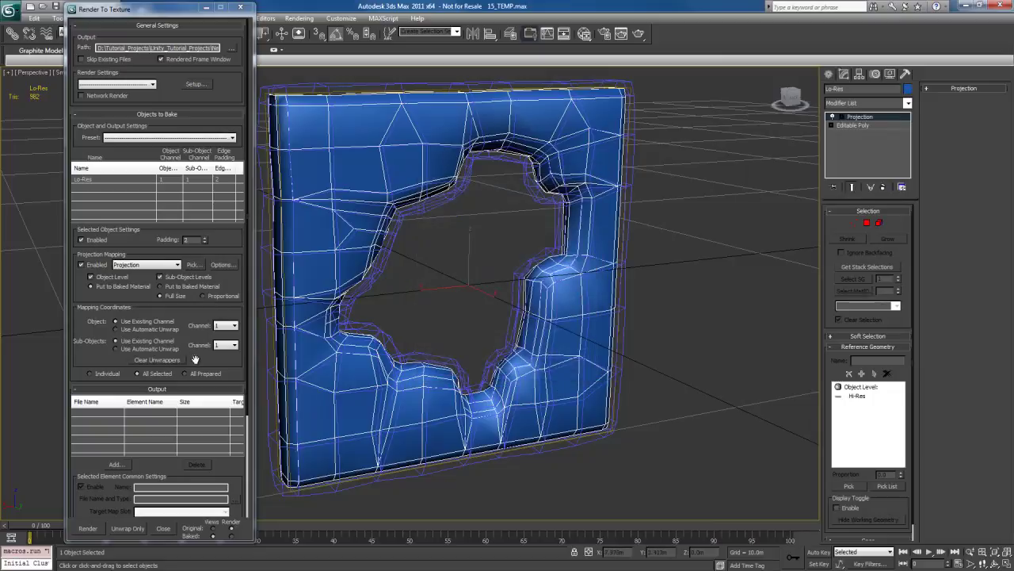
{"action": "scroll", "coordinate": [195, 341], "scroll_direction": "down", "scroll_amount": 3}
{"action": "scroll", "coordinate": [195, 321], "scroll_direction": "down", "scroll_amount": 3}
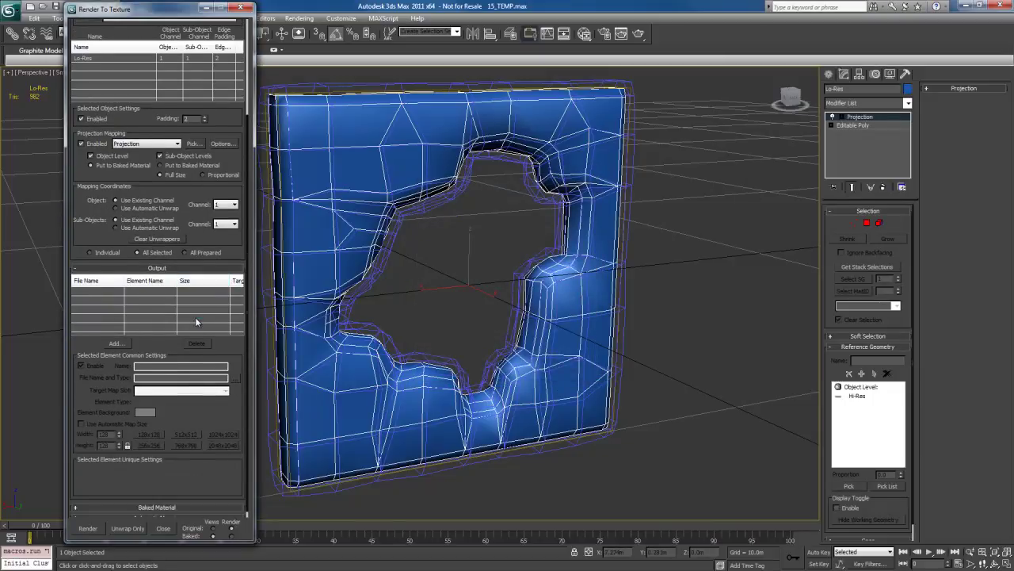
{"action": "left_click", "coordinate": [116, 343]}
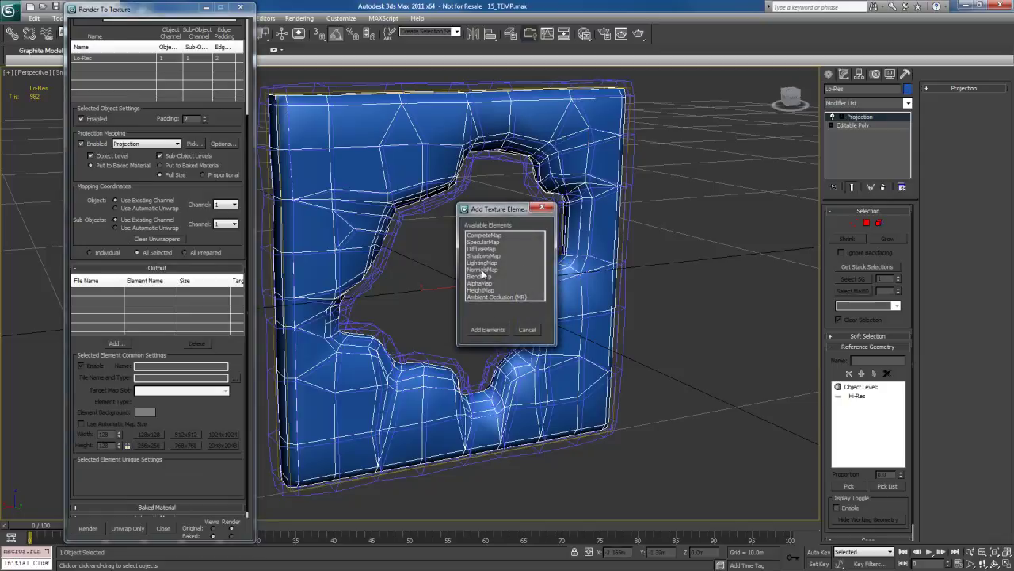
{"action": "double_click", "coordinate": [485, 270]}
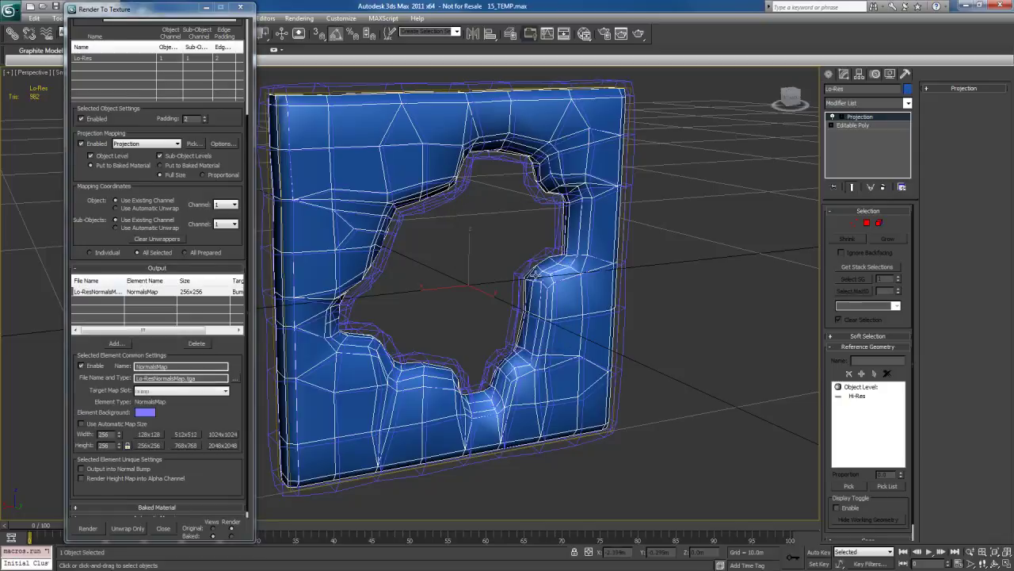
Set the normal map's output to the existing JPEG file DamagedWall_NormalMap_normals.JPG and accept overwriting it.
{"action": "left_click", "coordinate": [235, 374]}
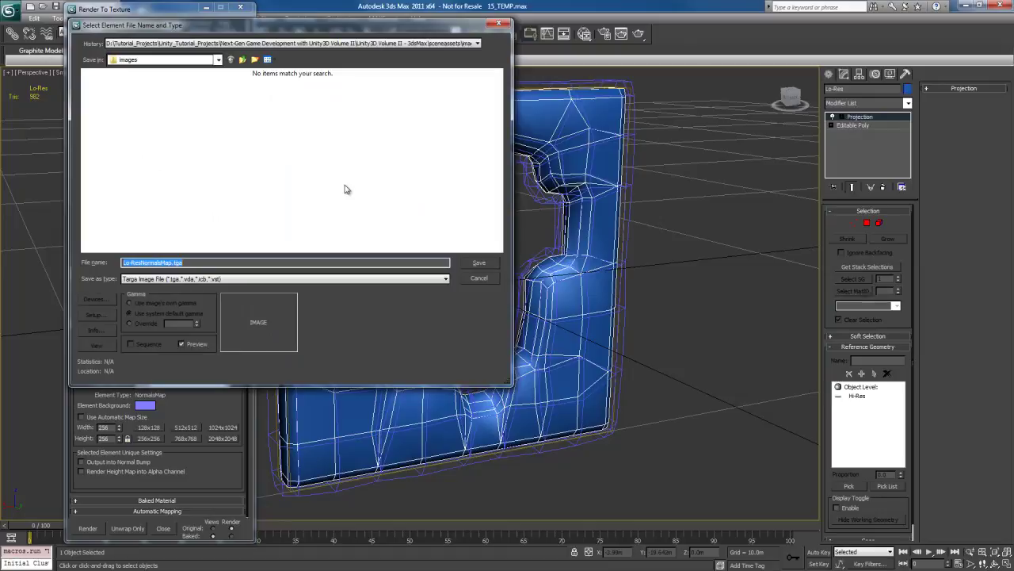
{"action": "left_click", "coordinate": [326, 279]}
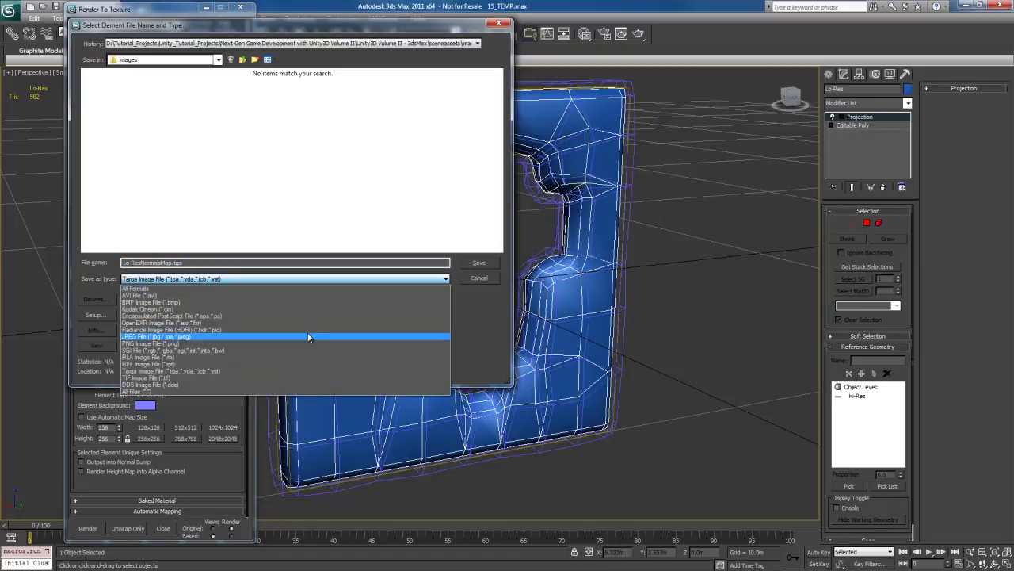
{"action": "left_click", "coordinate": [307, 332]}
{"action": "double_click", "coordinate": [165, 97]}
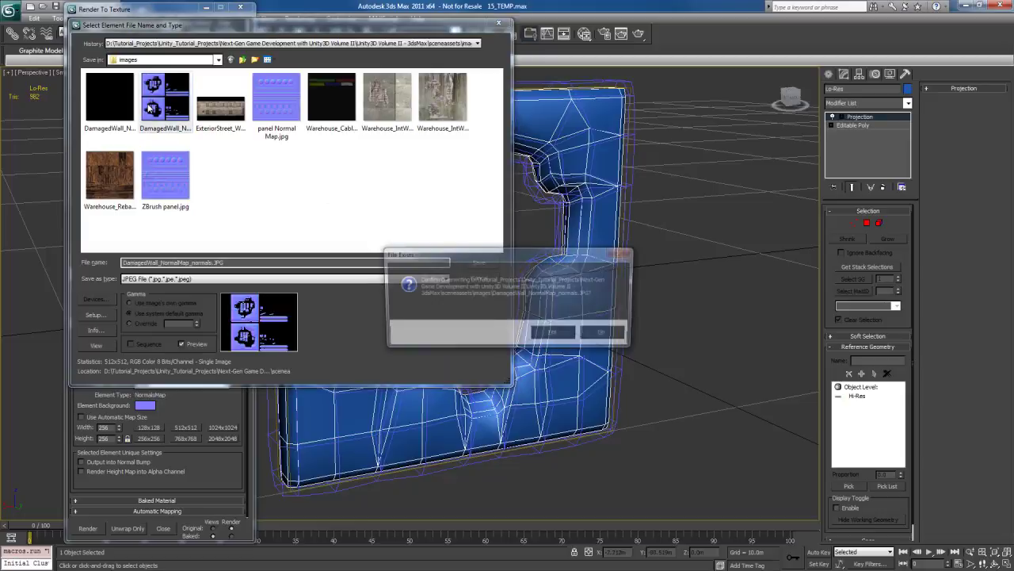
{"action": "left_click", "coordinate": [553, 334]}
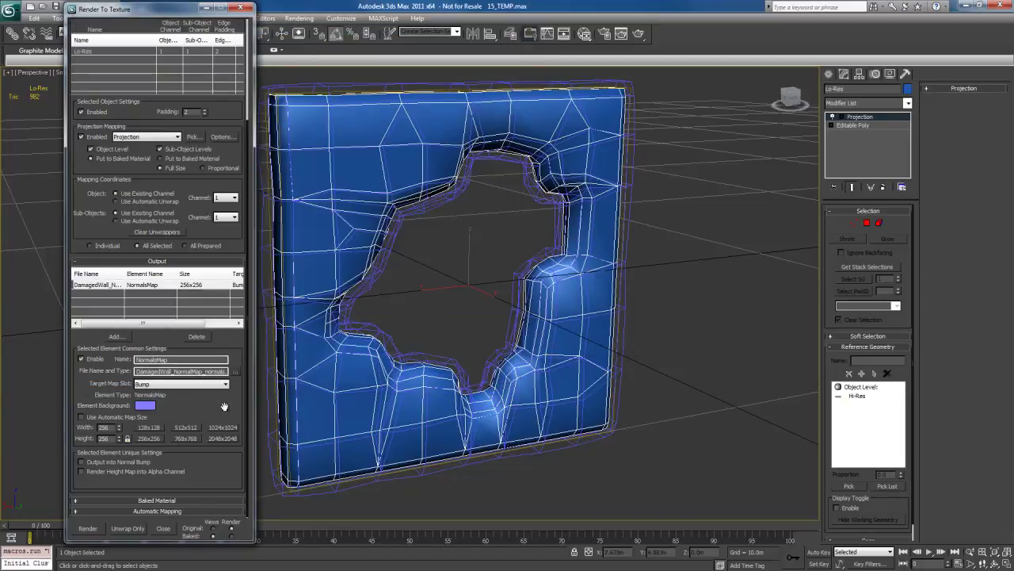
Set the normal map size to 512x512 and the baked material to Output Into Source.
{"action": "left_click", "coordinate": [188, 428]}
{"action": "left_click", "coordinate": [174, 502]}
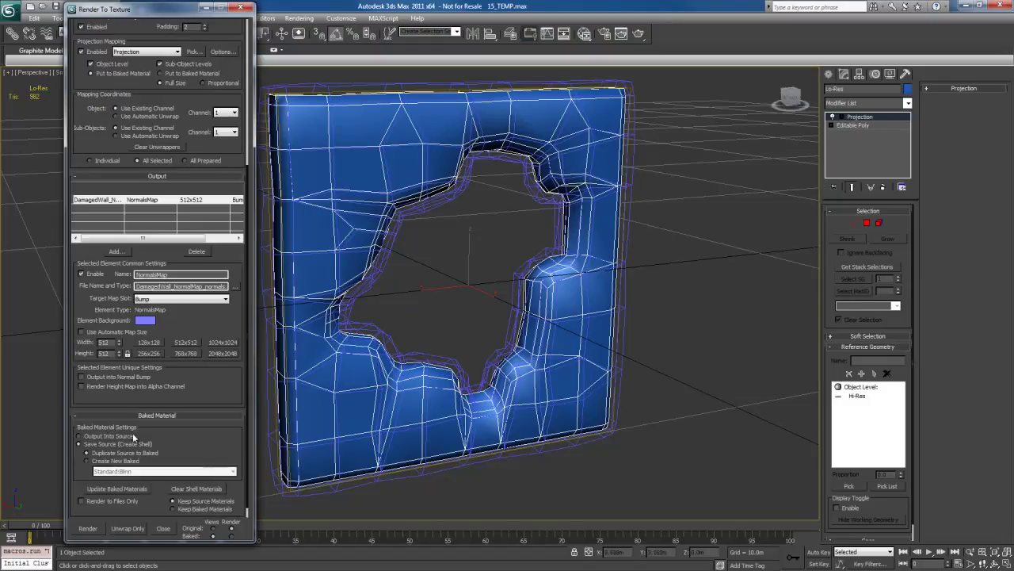
{"action": "left_click", "coordinate": [112, 437]}
{"action": "left_click", "coordinate": [174, 416]}
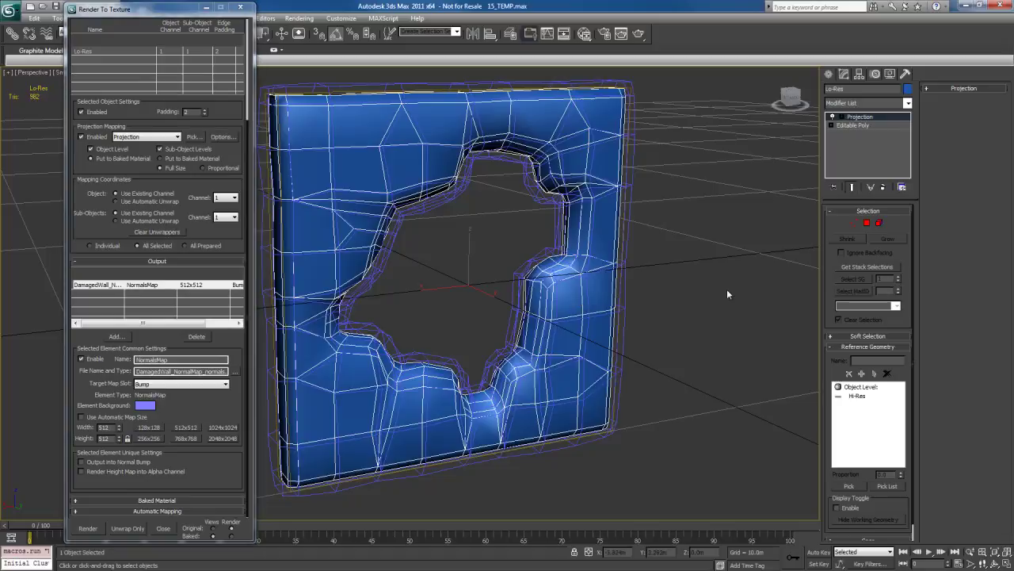
Save the scene and bake the Lo-Res wall's normal map.
{"action": "key", "text": "ctrl+s"}
{"action": "left_click", "coordinate": [87, 528]}
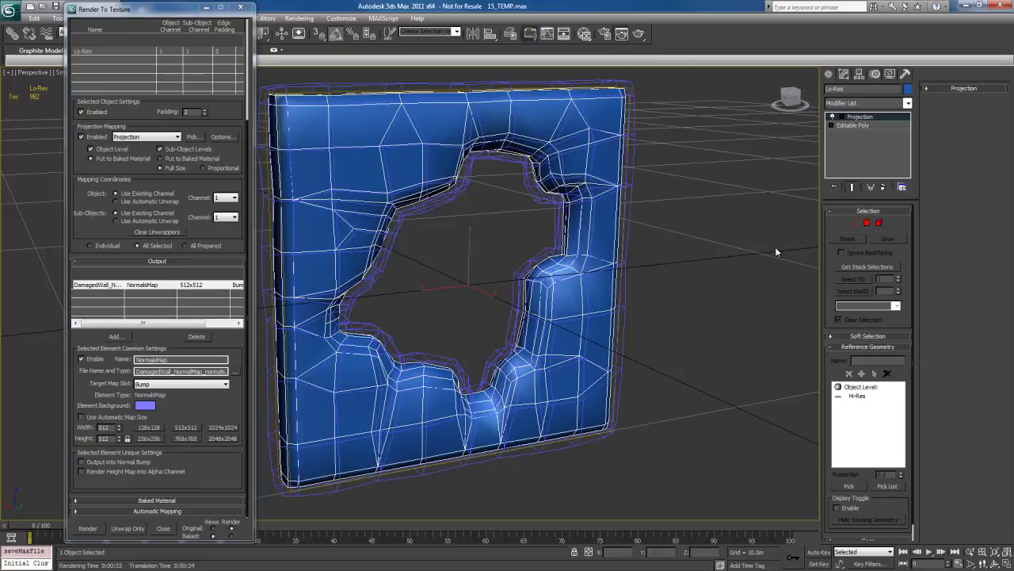
Render the perspective view to check the Lo-Res wall.
{"action": "key", "text": "shift+q"}
{"action": "key", "text": "Return"}
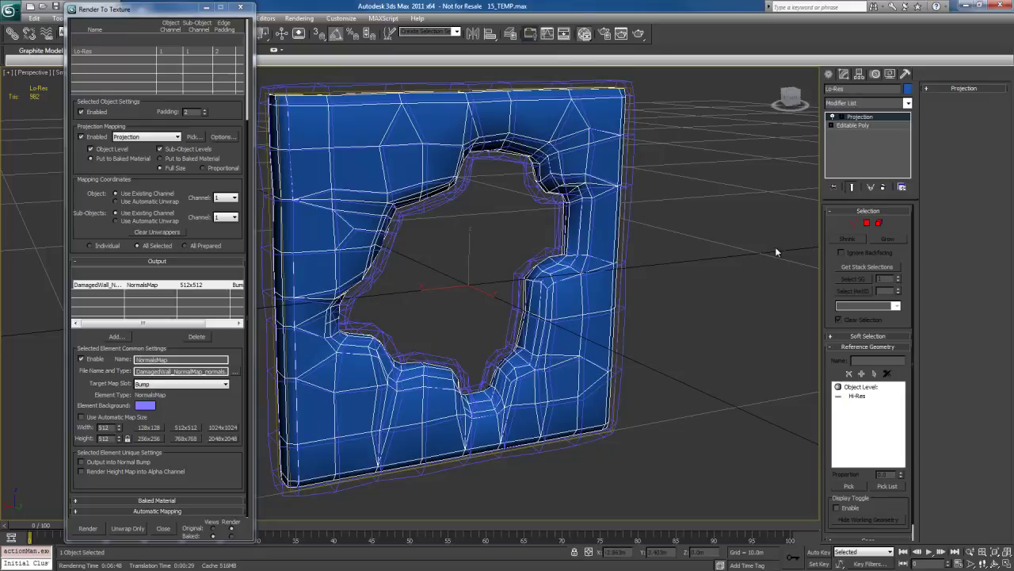
Assign the Metal Bump 9 DirectX shader to Lo-Res_mtl and connect the baked normal bitmap to its bump settings.
{"action": "key", "text": "m"}
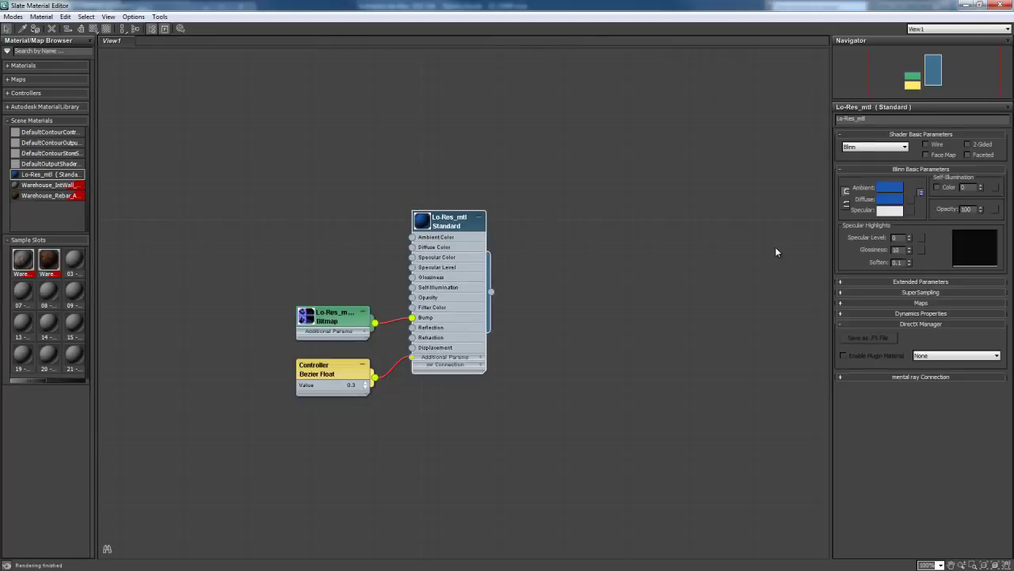
{"action": "left_click", "coordinate": [957, 356]}
{"action": "left_click", "coordinate": [943, 379]}
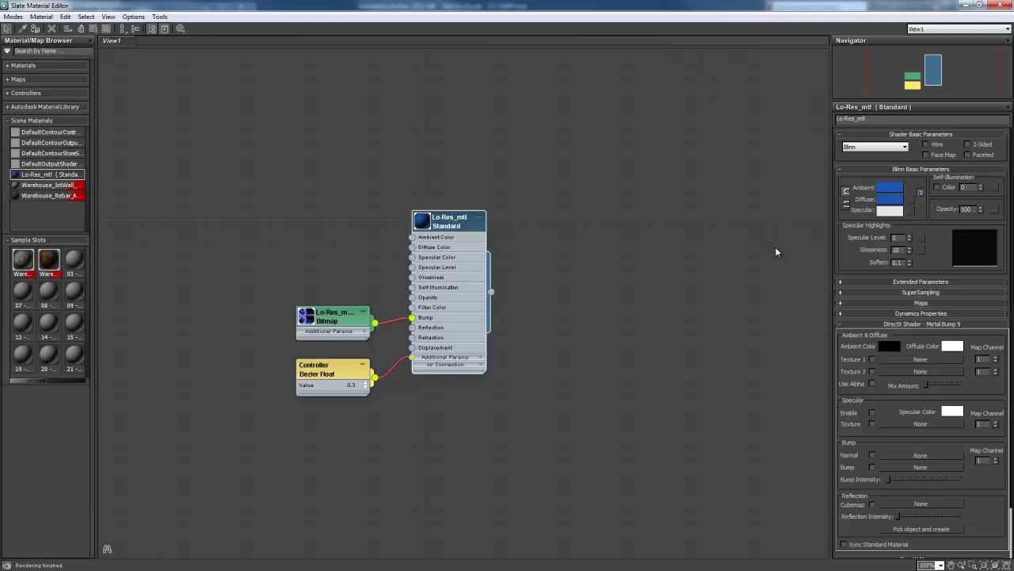
{"action": "left_click_drag", "start_coordinate": [374, 323], "coordinate": [920, 467]}
{"action": "key", "text": "Return"}
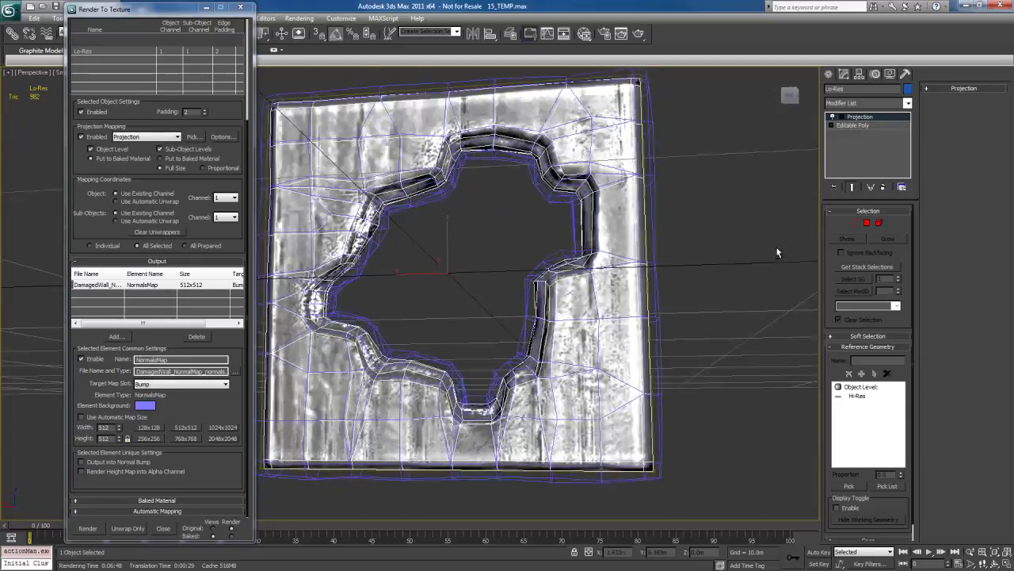
Deselect the wall, create an Omni light in front of its hole and move the light up to a height of about 8 m.
{"action": "mouse_move", "coordinate": [777, 253]}
{"action": "middle_mouse_down", "text": "alt"}
{"action": "mouse_move", "coordinate": [784, 230]}
{"action": "mouse_move", "coordinate": [777, 252]}
{"action": "middle_mouse_up", "text": "alt"}
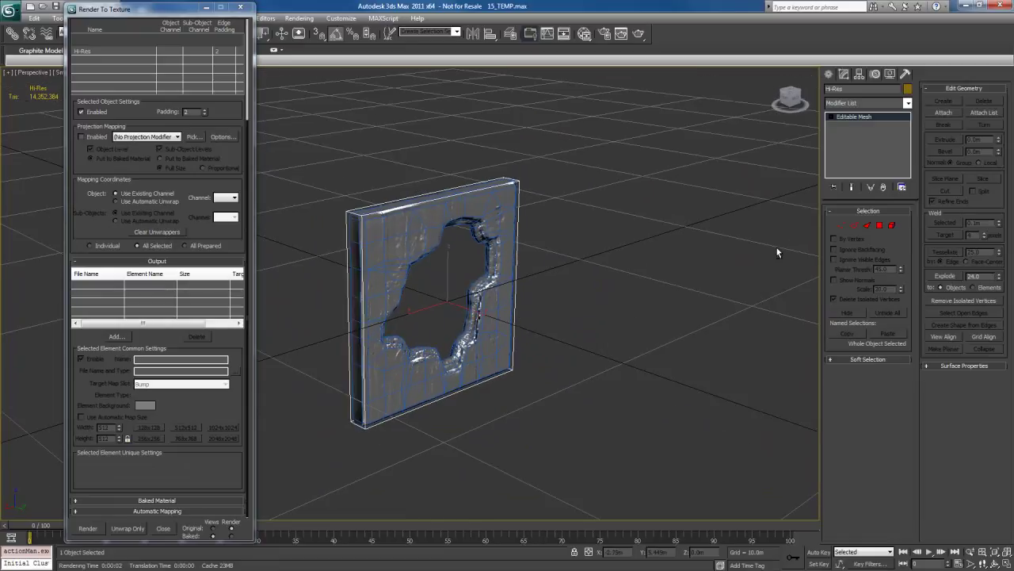
{"action": "left_click", "coordinate": [775, 246]}
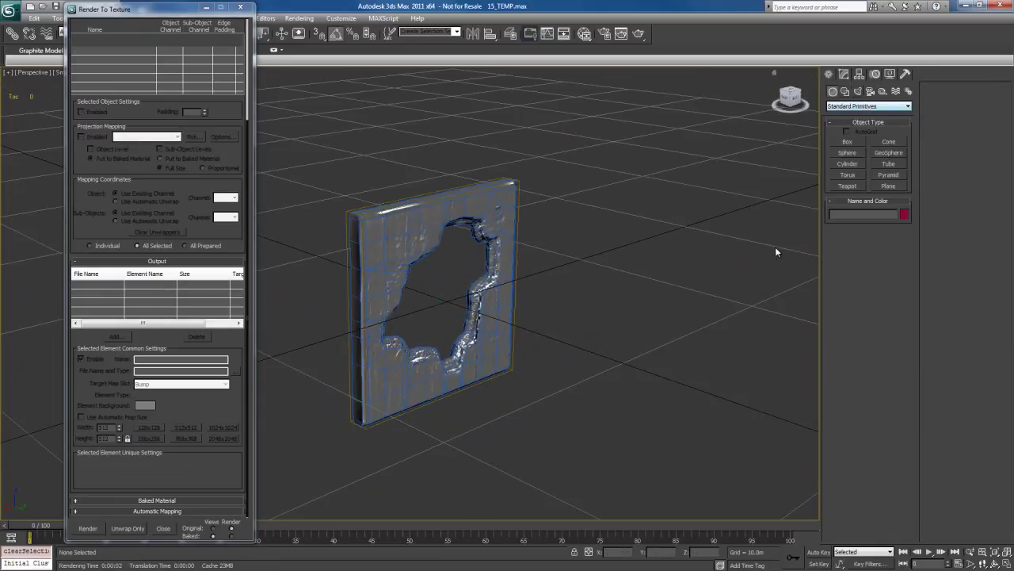
{"action": "left_click", "coordinate": [858, 91]}
{"action": "left_click", "coordinate": [848, 164]}
{"action": "left_click", "coordinate": [571, 387]}
{"action": "key", "text": "w"}
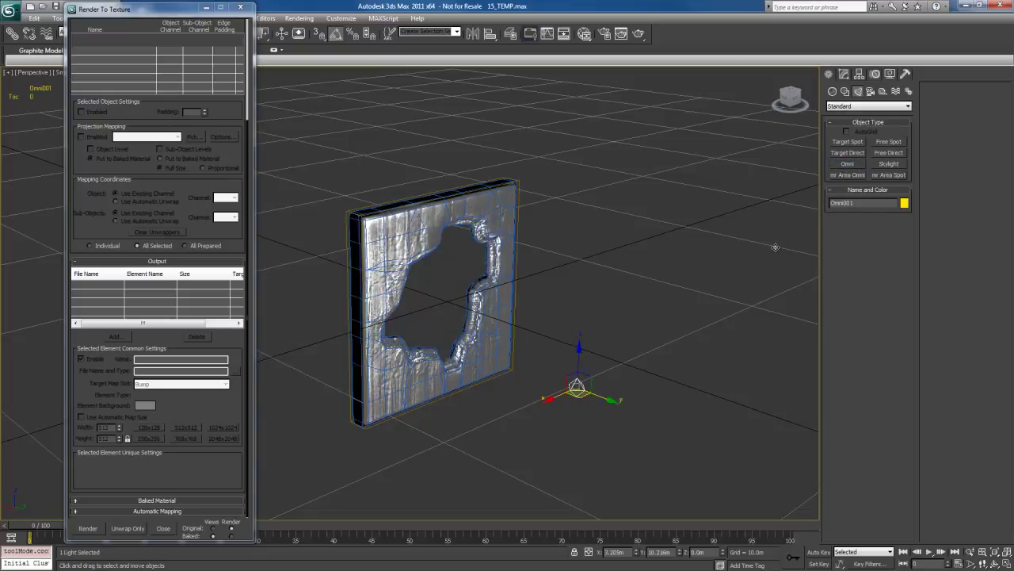
{"action": "left_click_drag", "start_coordinate": [577, 386], "coordinate": [646, 162]}
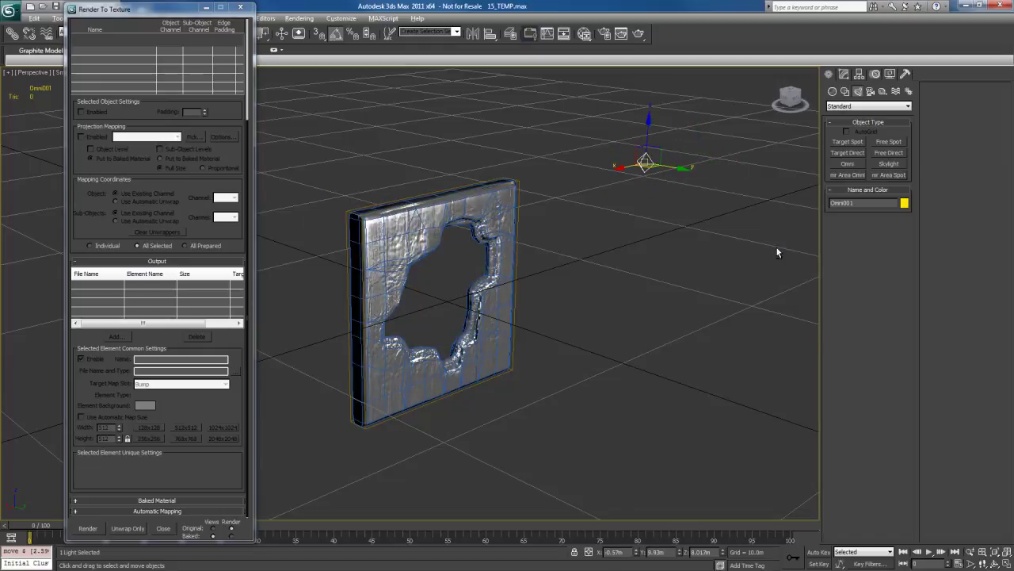
{"action": "middle_click_drag", "start_coordinate": [776, 248], "coordinate": [777, 253], "text": "alt"}
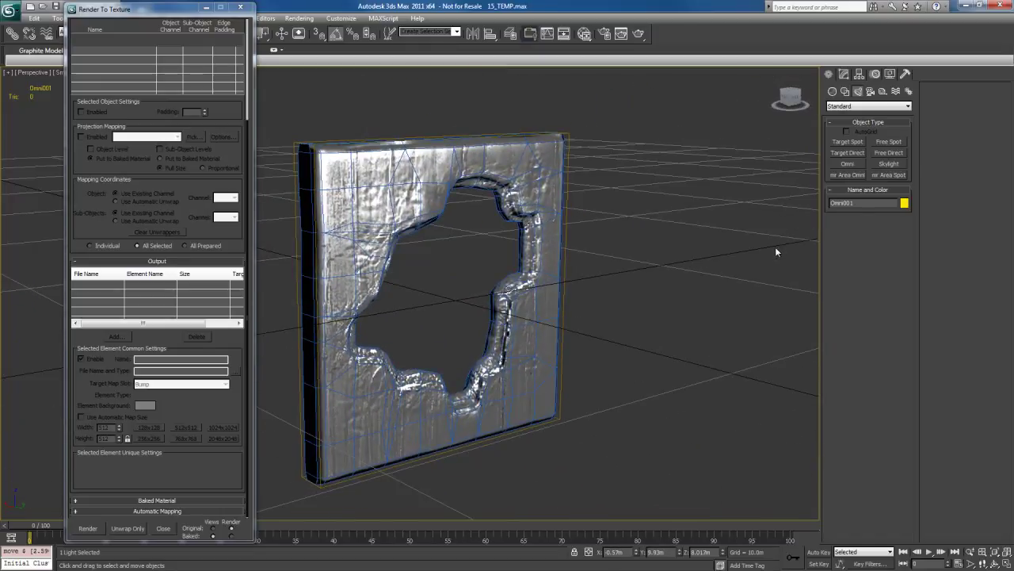
Select the Lo-Res wall again and leave the Move tool for plain selection.
{"action": "left_click", "coordinate": [776, 252]}
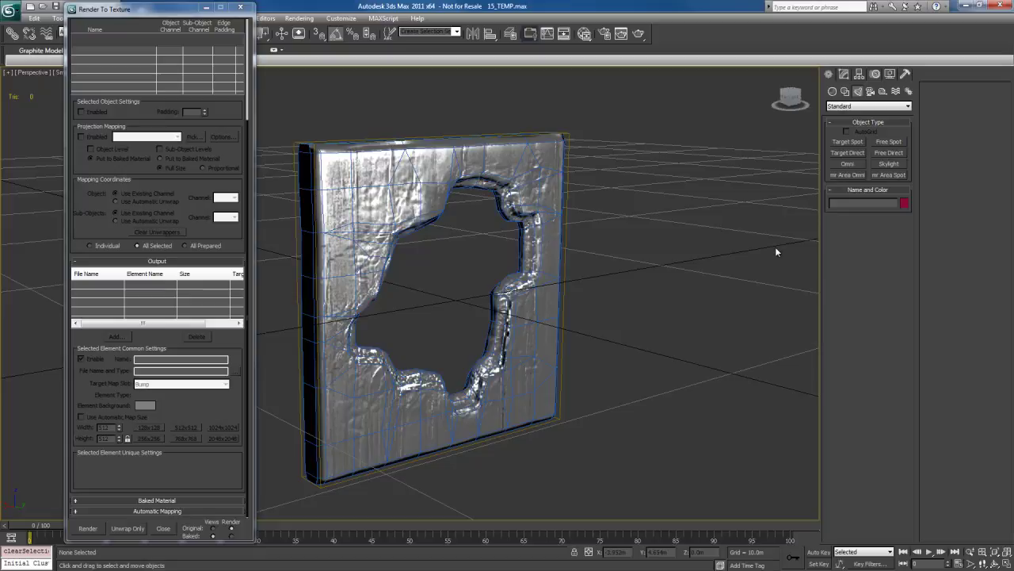
{"action": "left_click", "coordinate": [777, 252]}
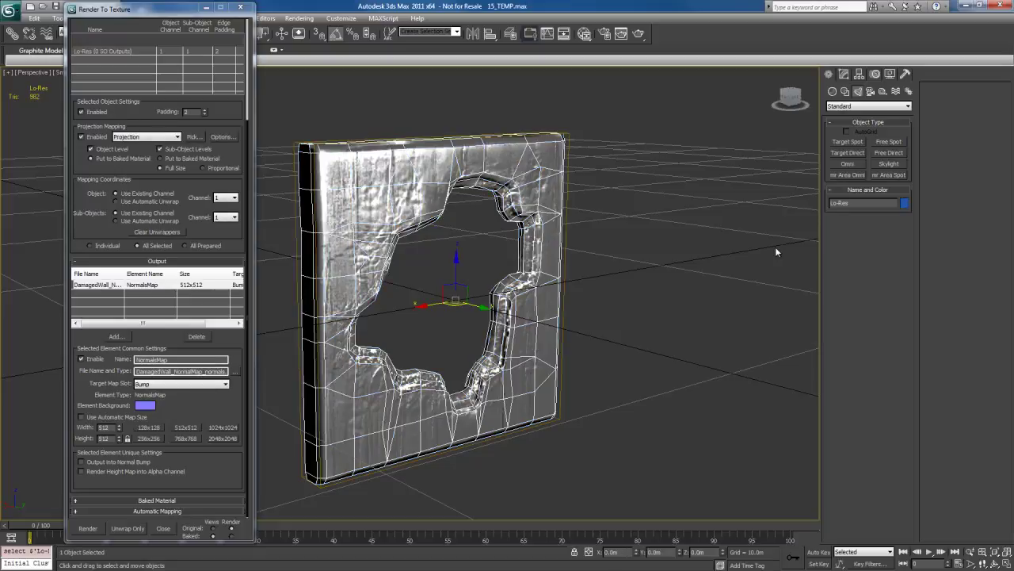
{"action": "key", "text": "q"}
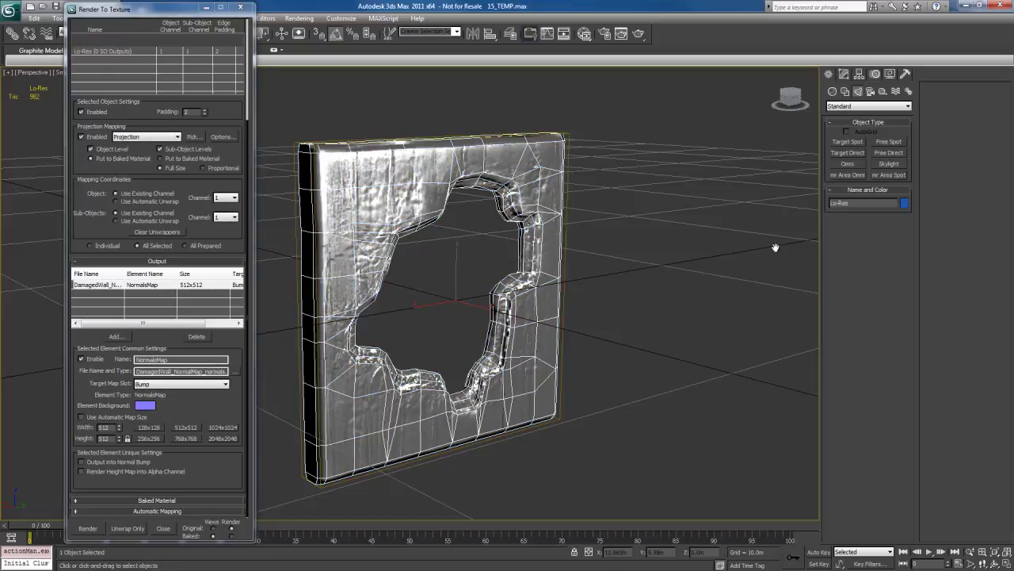